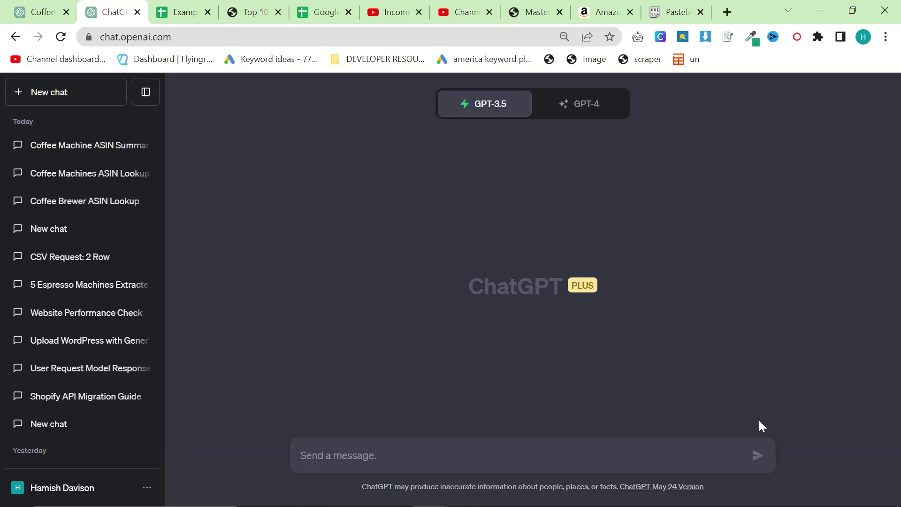
Switch the ChatGPT chat to GPT-4 with Plugins enabled
{"action": "key", "text": "alt+Tab"}
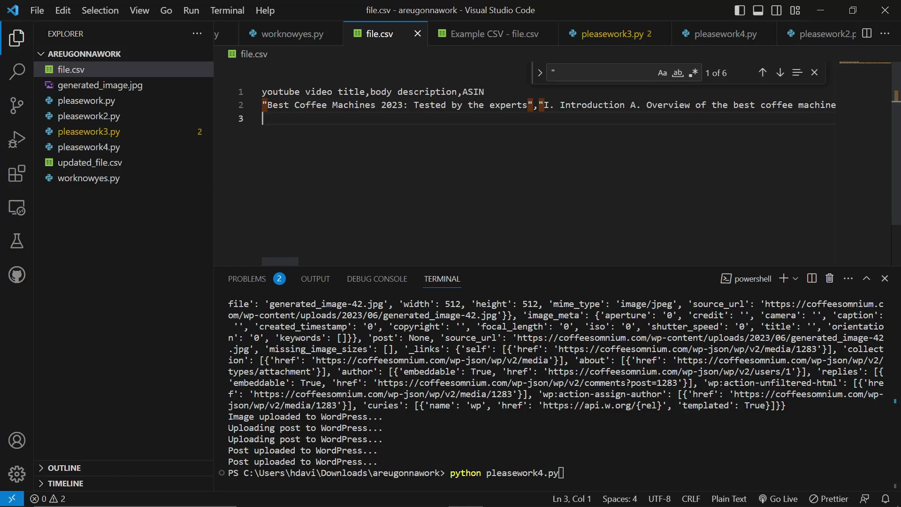
{"action": "key", "text": "alt+Tab"}
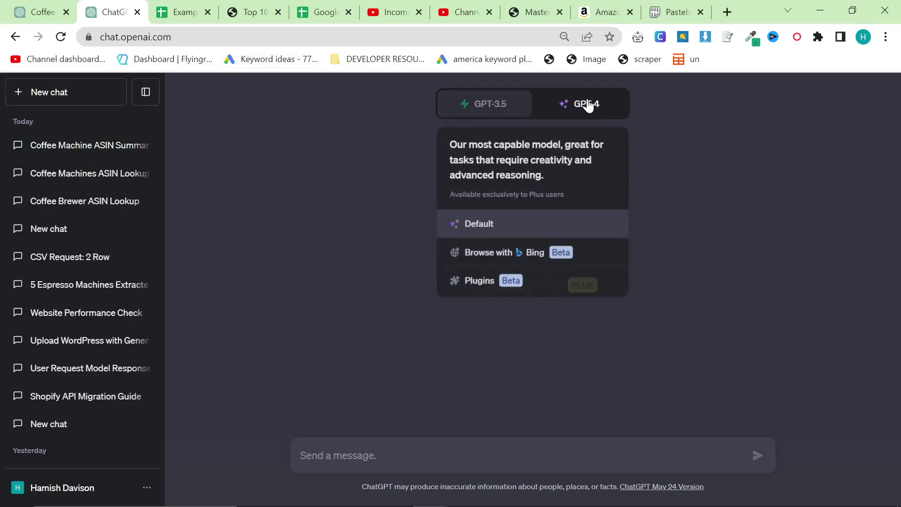
{"action": "left_click", "coordinate": [586, 103]}
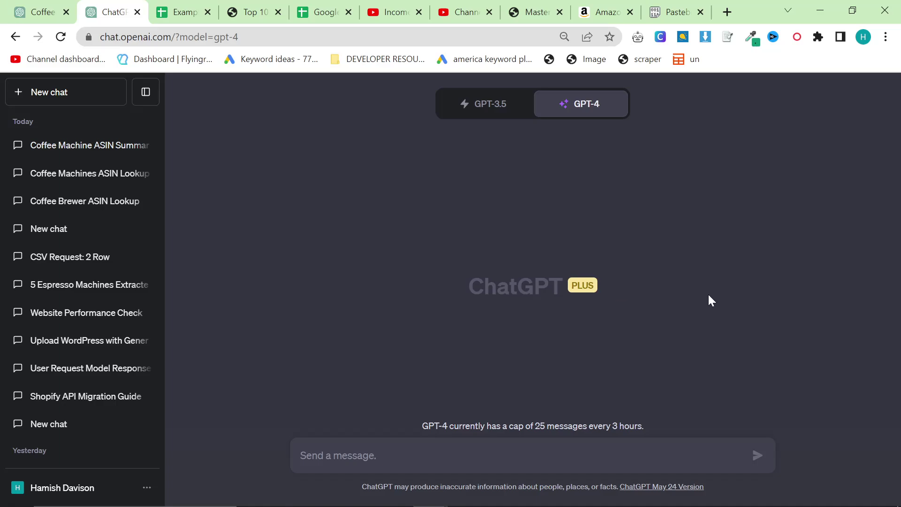
{"action": "mouse_move", "coordinate": [574, 112]}
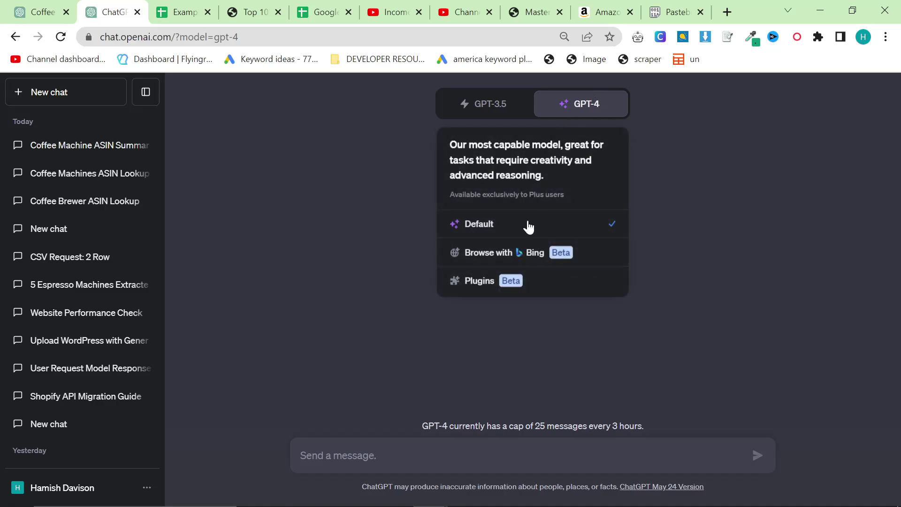
{"action": "left_click", "coordinate": [498, 280]}
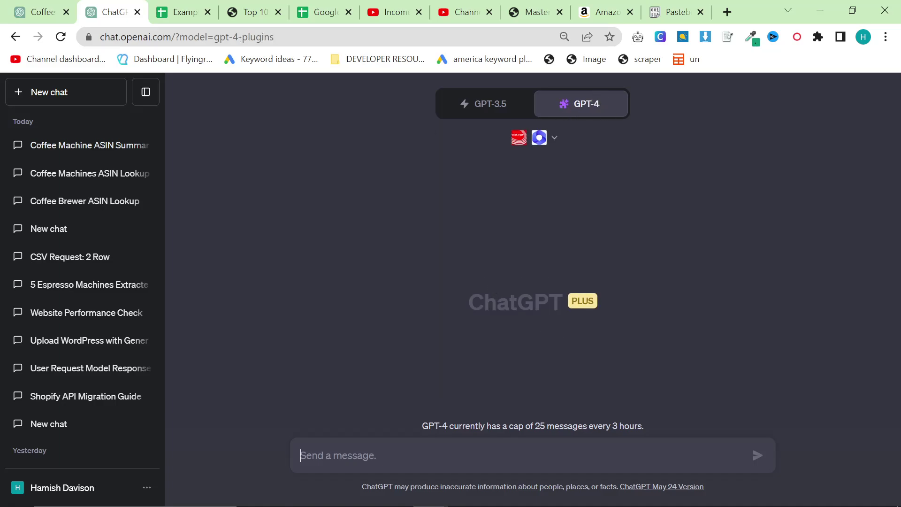
Paste the five-coffee-machine ASIN prompt and delete its extra trailing sentence
{"action": "type", "text": "Use VoxScript for this url: https://www.youtube.com/watch?v=t8eYs2vxT-8 . Name 5 Coffee Brewing Machine mentioned in the video.\\nUse Webpilot to look it up on amazon.com (or similar products) Enter the 5 URLS. Parse it and give the ASIN code. Only give me the Name of the Product and the ASIN, put them into a csv, this is the first row of the csv.  The layout should be: youtube video title,video summary,ASIN"}
{"action": "left_click_drag", "start_coordinate": [663, 455], "coordinate": [369, 440]}
{"action": "key", "text": "BackSpace"}
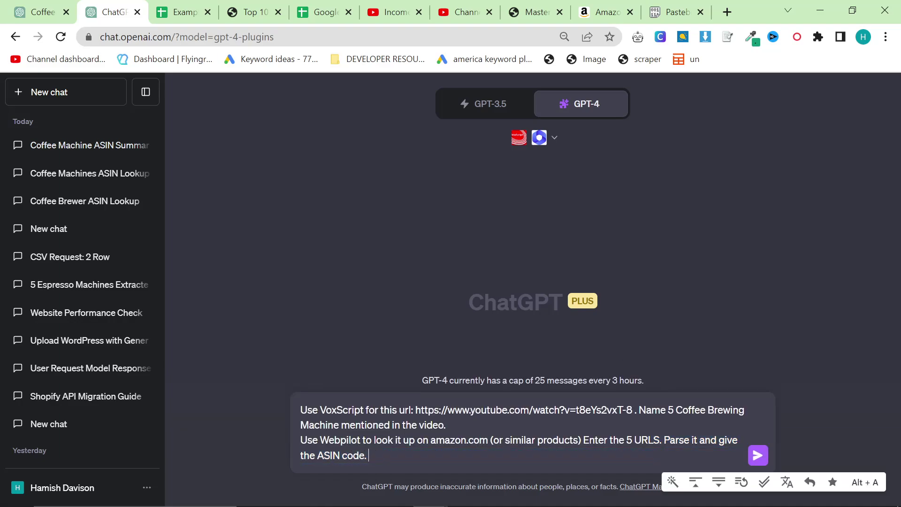
{"action": "left_click_drag", "start_coordinate": [416, 410], "coordinate": [446, 425]}
{"action": "left_click", "coordinate": [369, 456]}
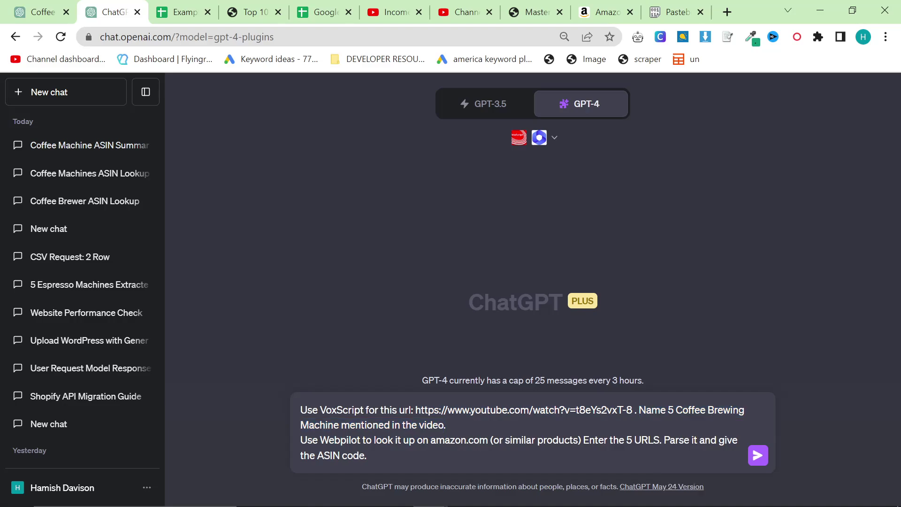
{"action": "left_click_drag", "start_coordinate": [351, 440], "coordinate": [324, 456]}
{"action": "left_click", "coordinate": [408, 467]}
Run python worknowyes.py in the VS Code terminal, then send the ASIN prompt in ChatGPT
{"action": "key", "text": "alt+Tab"}
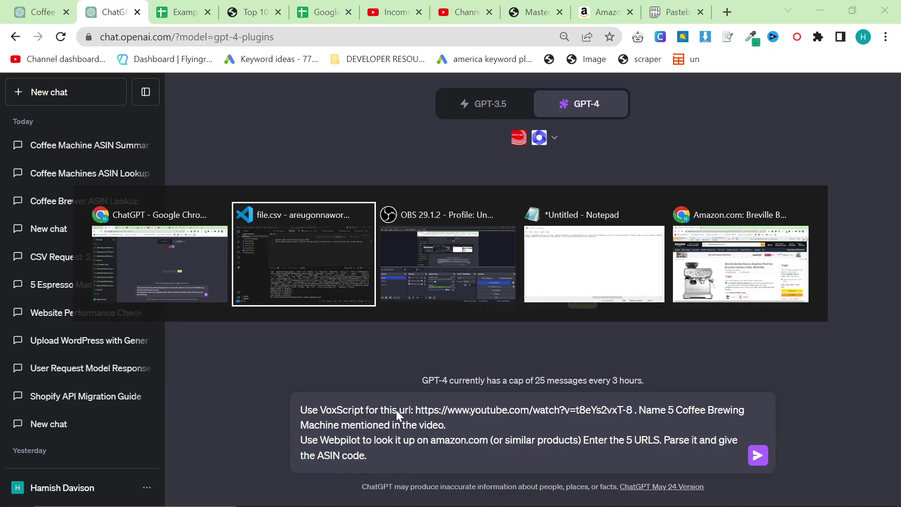
{"action": "key", "text": "Up"}
{"action": "key", "text": "Up"}
{"action": "key", "text": "Down"}
{"action": "key", "text": "Up"}
{"action": "key", "text": "Return"}
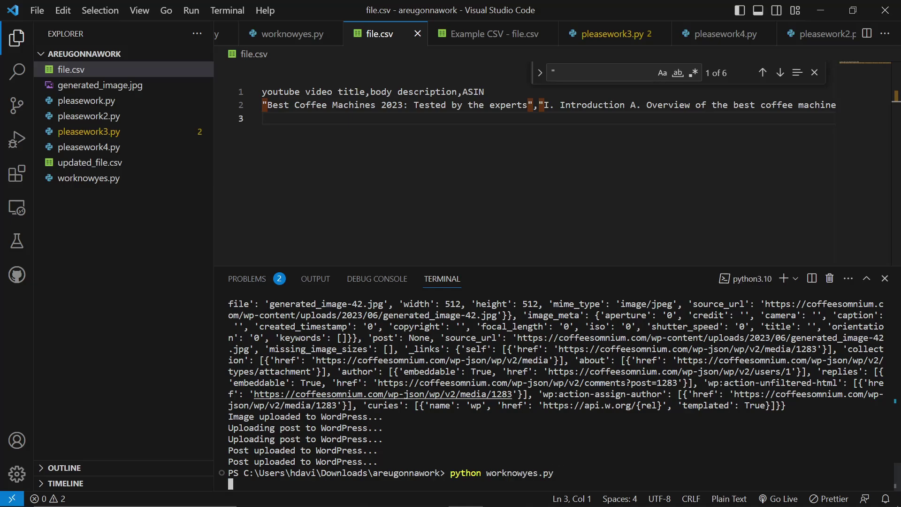
{"action": "key", "text": "alt+Tab"}
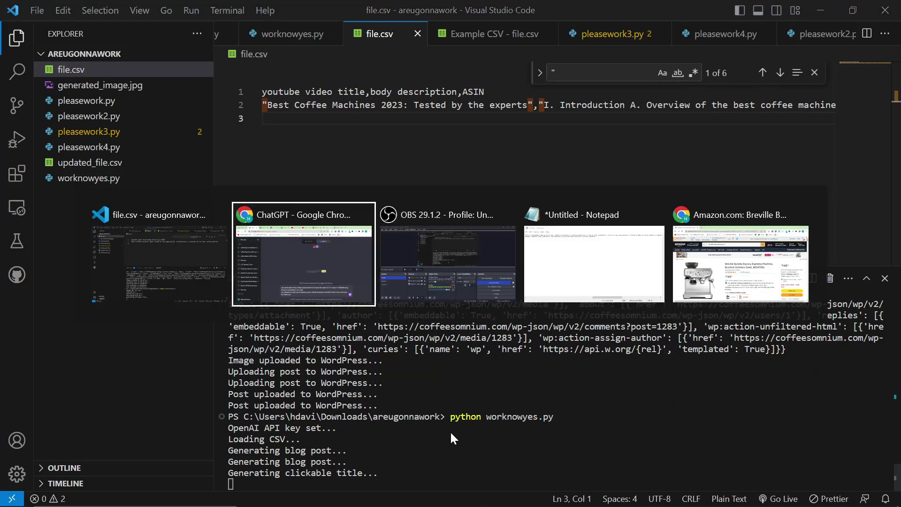
{"action": "key", "text": "Return"}
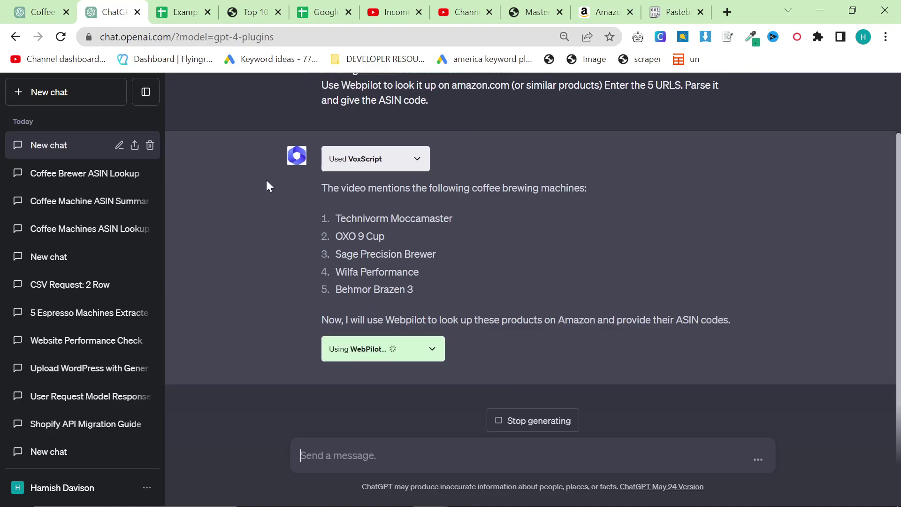
Widen columns A, B and C of the Example CSV sheet
{"action": "key", "text": "ctrl+Tab"}
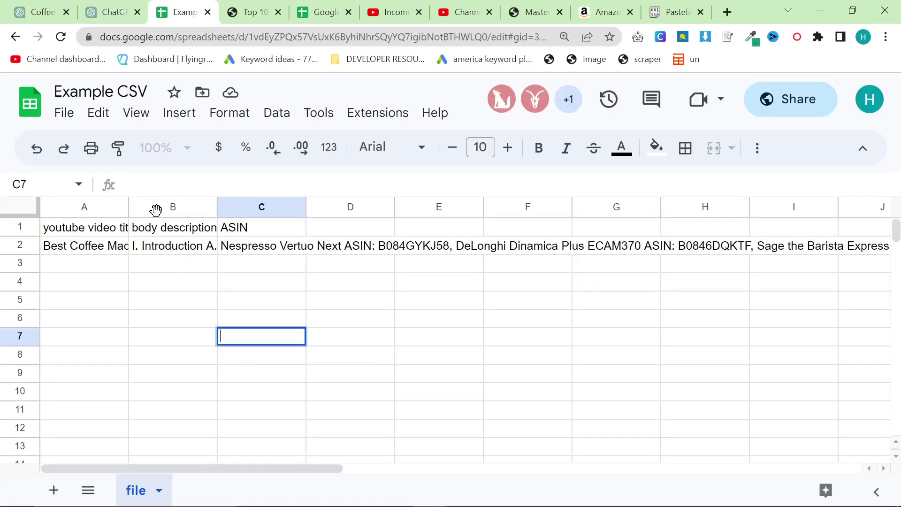
{"action": "left_click_drag", "start_coordinate": [125, 206], "coordinate": [205, 206]}
{"action": "left_click_drag", "start_coordinate": [291, 207], "coordinate": [341, 207]}
{"action": "left_click_drag", "start_coordinate": [430, 207], "coordinate": [498, 207]}
Replace the title in cell A2 with 'The Best Home Coffee Brewing Machine'
{"action": "left_click", "coordinate": [160, 249]}
{"action": "left_click", "coordinate": [125, 17]}
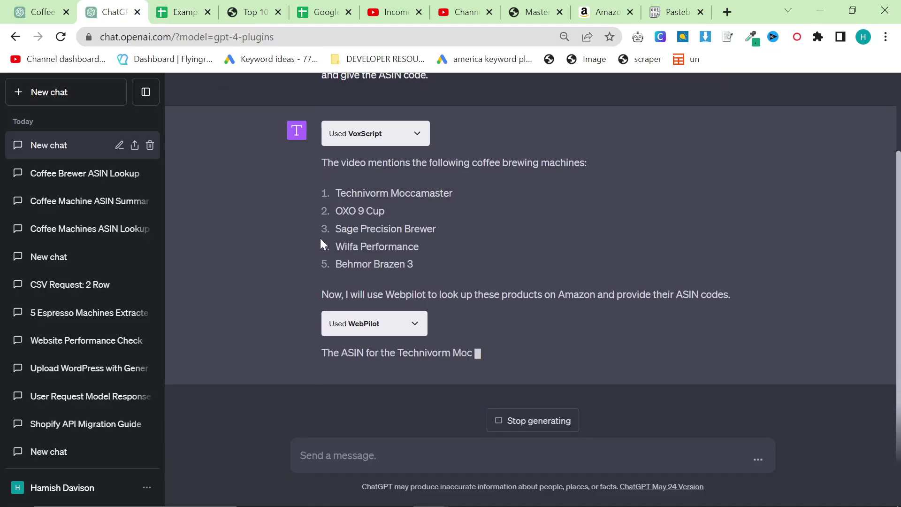
{"action": "key", "text": "alt+Tab"}
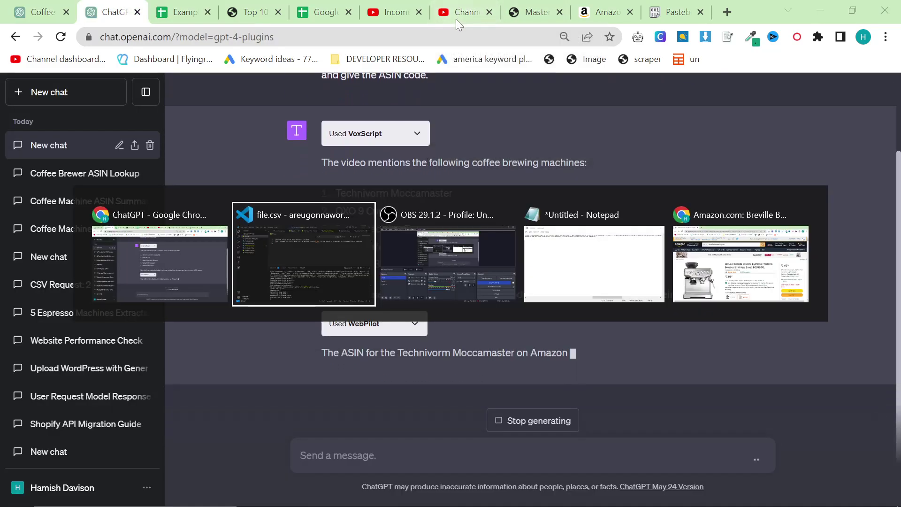
{"action": "key", "text": "Escape"}
{"action": "left_click", "coordinate": [465, 12]}
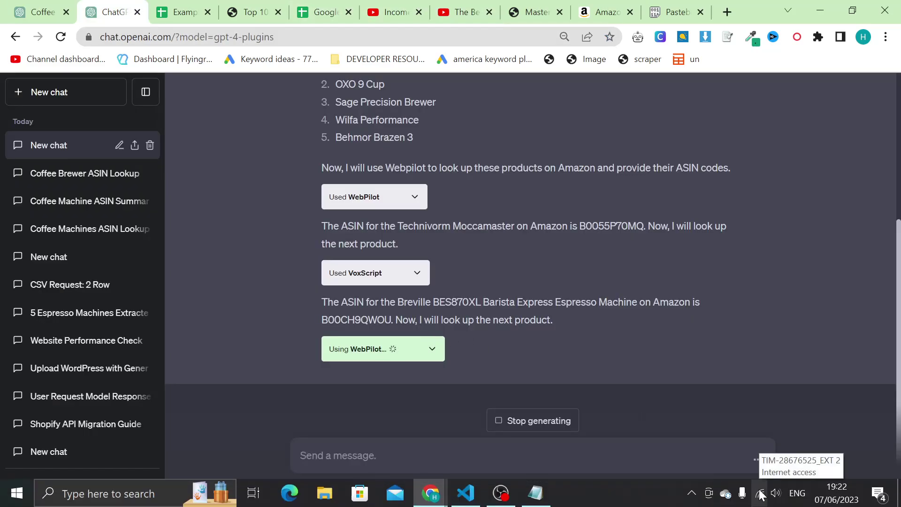
{"action": "left_click", "coordinate": [215, 7]}
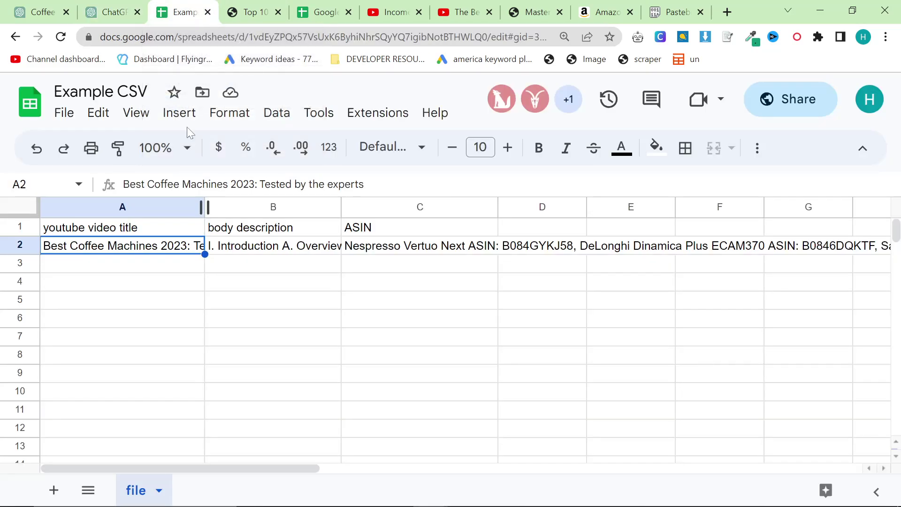
{"action": "double_click", "coordinate": [109, 251]}
{"action": "key", "text": "ctrl+a"}
{"action": "type", "text": "The Best Home Coffee Brewing Machine"}
{"action": "left_click", "coordinate": [169, 290]}
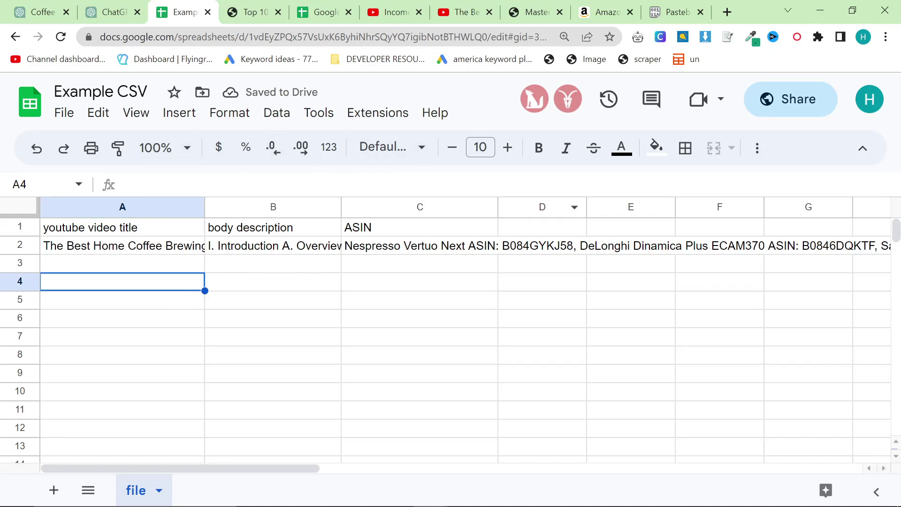
Check the script in VS Code, then return to the ChatGPT conversation
{"action": "key", "text": "alt+Tab"}
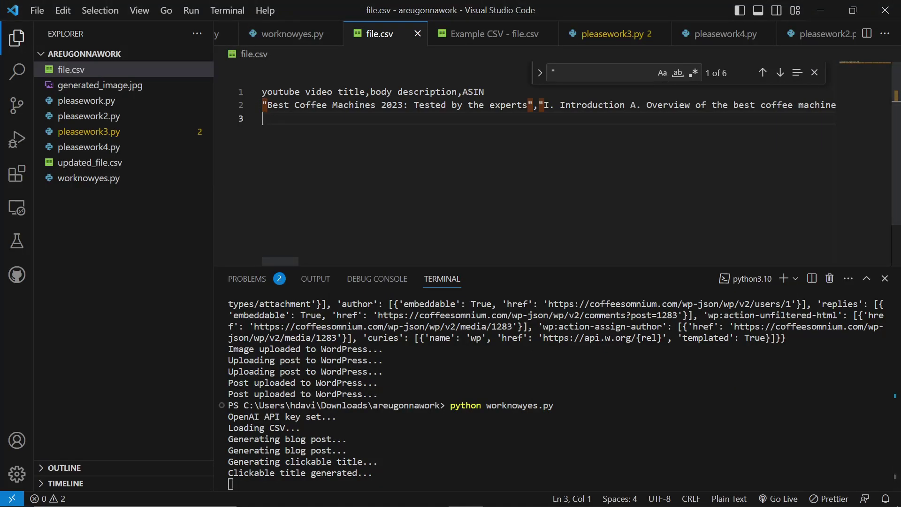
{"action": "key", "text": "alt+Tab"}
{"action": "key", "text": "alt+Tab"}
{"action": "key", "text": "alt+Tab"}
{"action": "key", "text": "alt+Tab"}
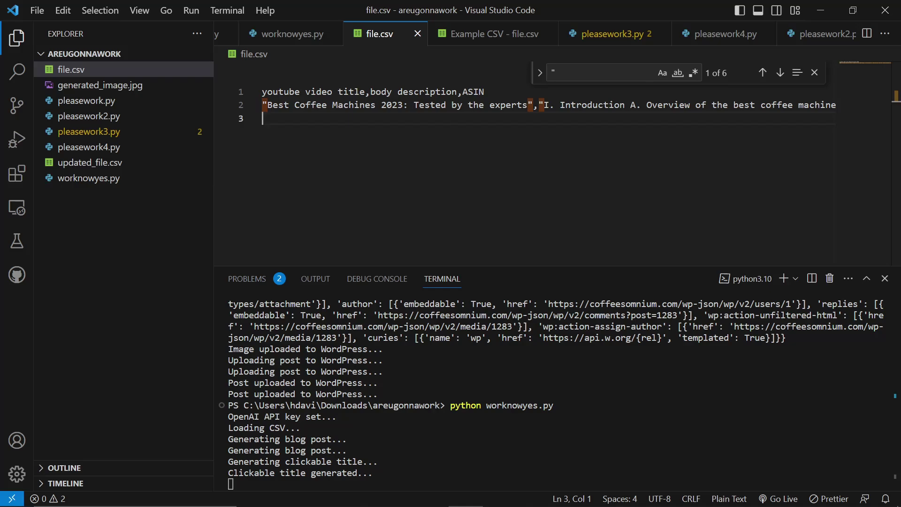
{"action": "key", "text": "alt+Tab"}
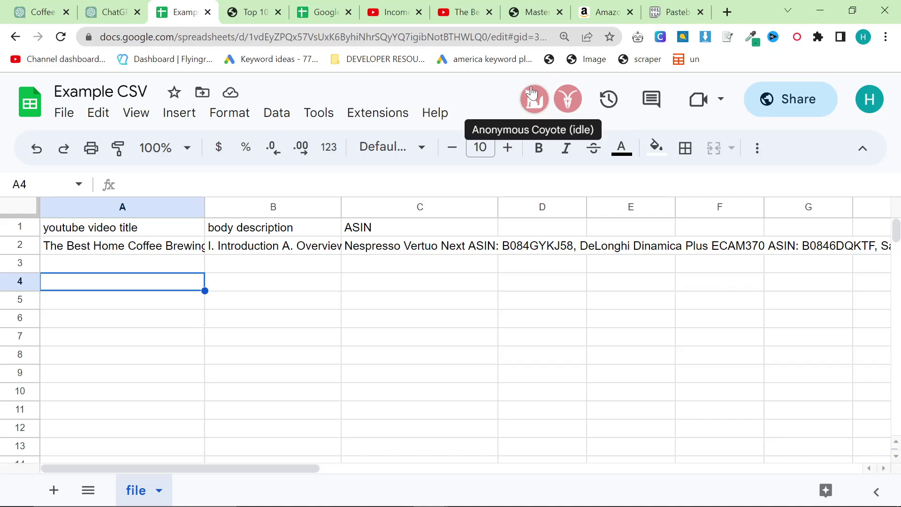
{"action": "key", "text": "ctrl+shift+Tab"}
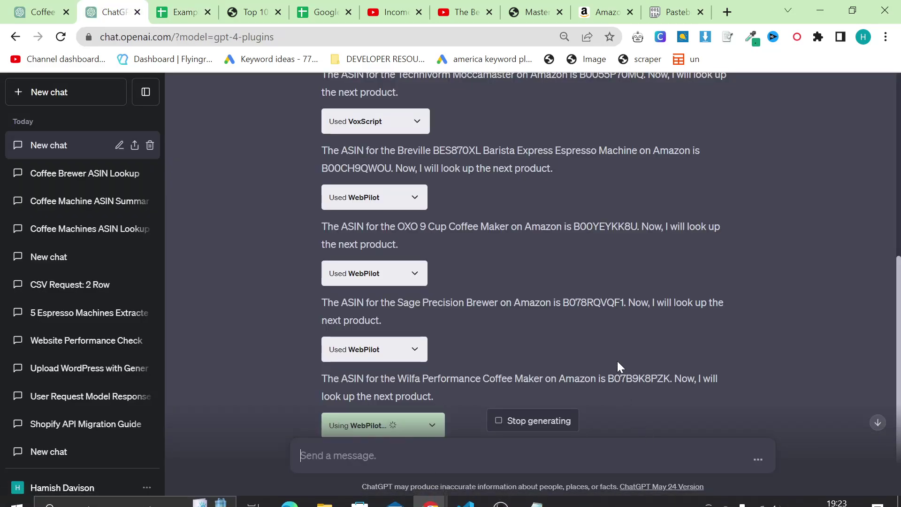
Google 'Technivorm Moccamaster' in a new tab and open its Amazon listing
{"action": "scroll", "coordinate": [617, 338], "scroll_direction": "up", "scroll_amount": 2}
{"action": "scroll", "coordinate": [610, 169], "scroll_direction": "up", "scroll_amount": 2}
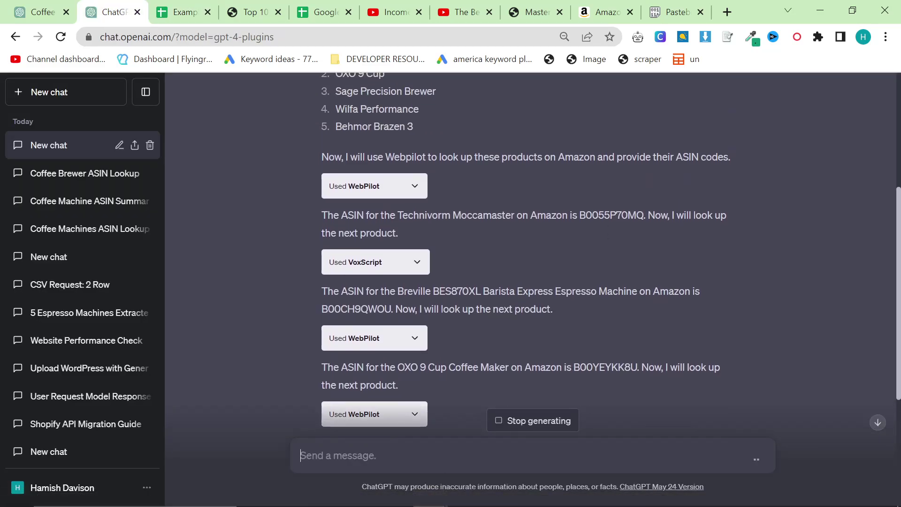
{"action": "double_click", "coordinate": [637, 214]}
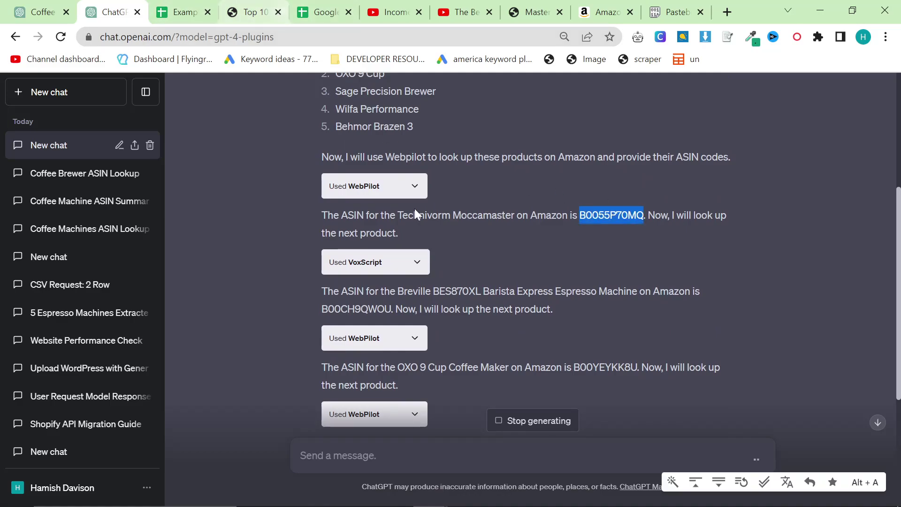
{"action": "left_click", "coordinate": [536, 212]}
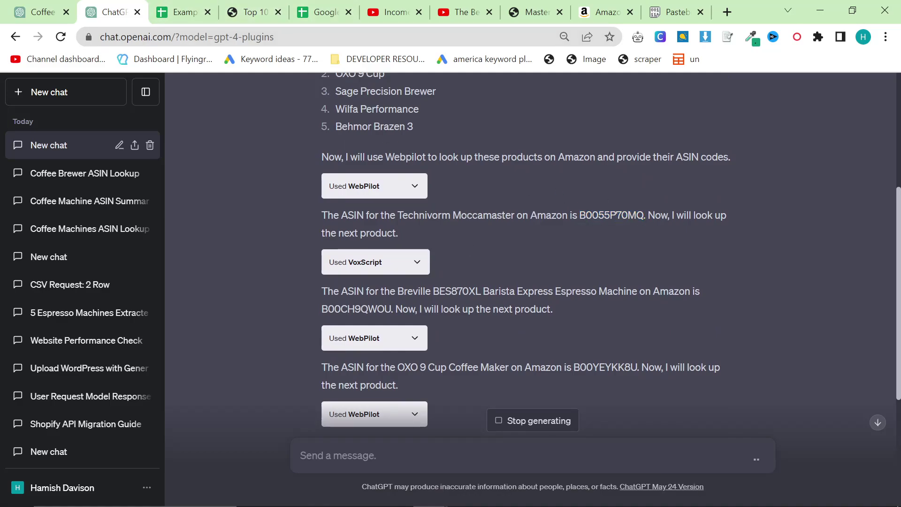
{"action": "left_click_drag", "start_coordinate": [515, 215], "coordinate": [398, 215]}
{"action": "key", "text": "ctrl+c"}
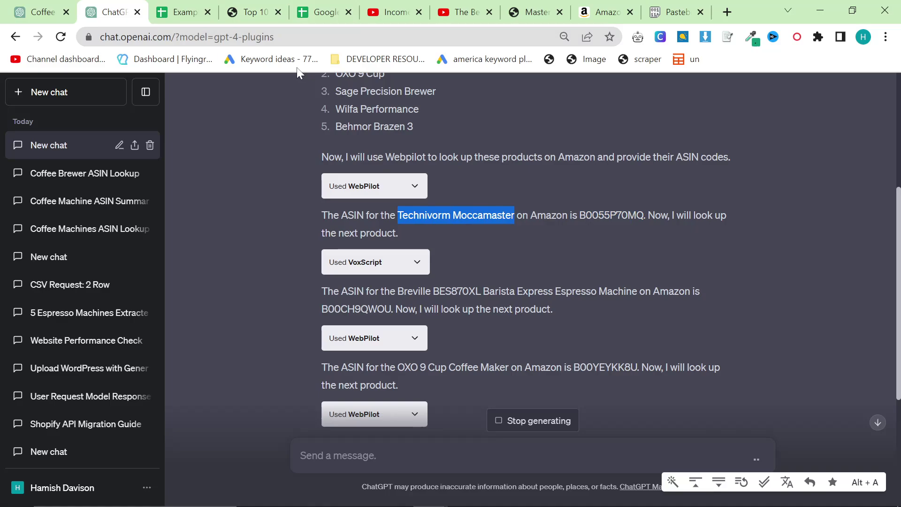
{"action": "left_click", "coordinate": [727, 12]}
{"action": "key", "text": "ctrl+v"}
{"action": "key", "text": "Return"}
{"action": "left_click_drag", "start_coordinate": [679, 12], "coordinate": [188, 4]}
{"action": "scroll", "coordinate": [144, 278], "scroll_direction": "down", "scroll_amount": 5}
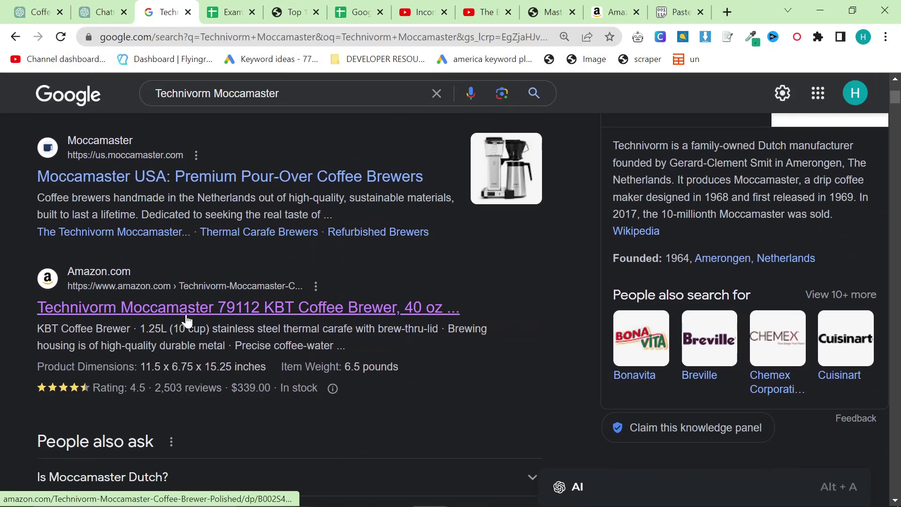
{"action": "left_click", "coordinate": [186, 315]}
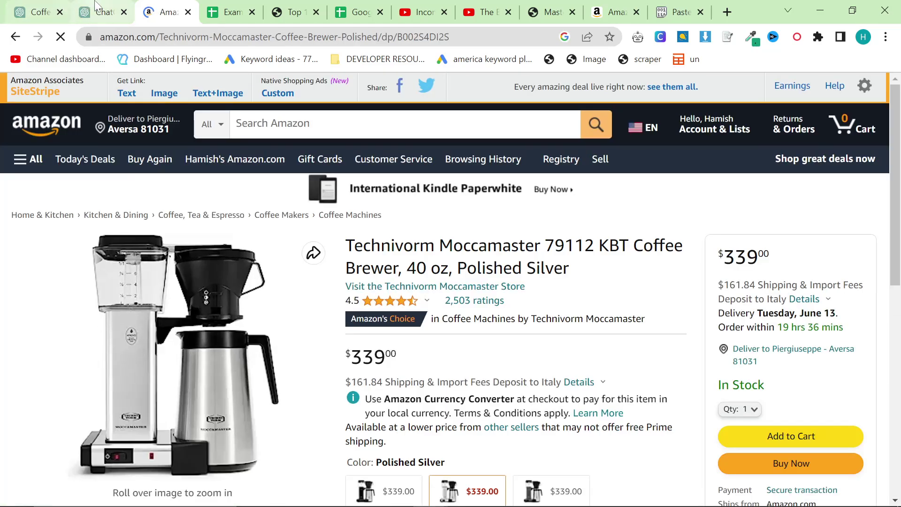
Swap the URL's ASIN B002S4DI2S for ChatGPT's B0055P70MQ and load that product page
{"action": "left_click", "coordinate": [96, 5]}
{"action": "double_click", "coordinate": [611, 215]}
{"action": "key", "text": "ctrl+c"}
{"action": "left_click", "coordinate": [164, 12]}
{"action": "left_click", "coordinate": [282, 36]}
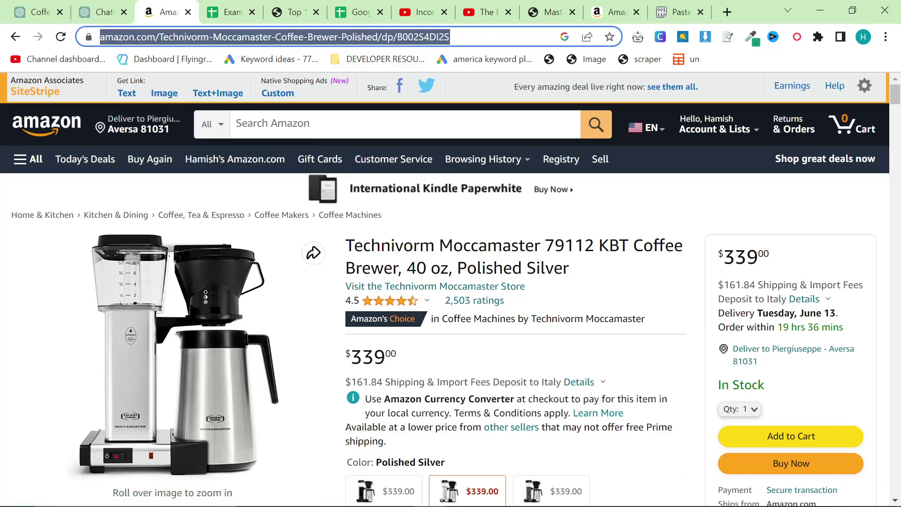
{"action": "key", "text": "End"}
{"action": "key", "text": "ctrl+v"}
{"action": "left_click", "coordinate": [103, 11]}
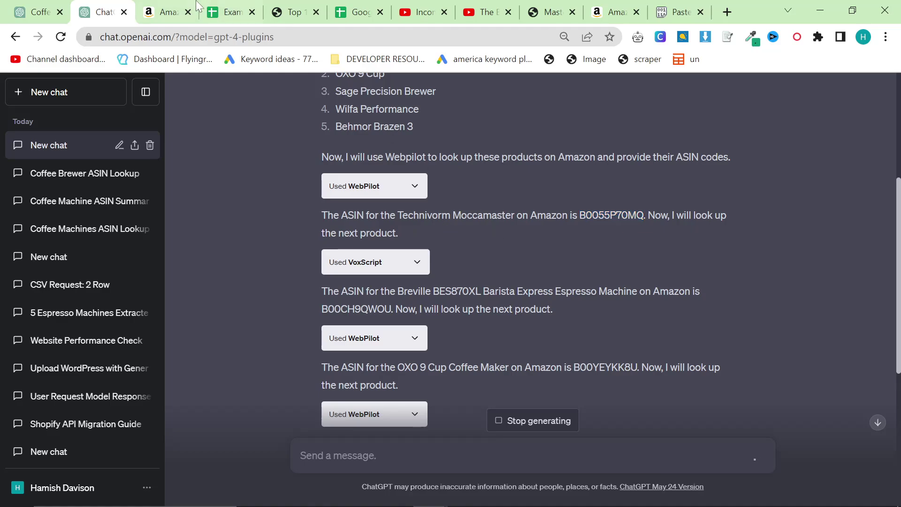
{"action": "left_click", "coordinate": [165, 12]}
{"action": "double_click", "coordinate": [482, 37]}
{"action": "key", "text": "ctrl+v"}
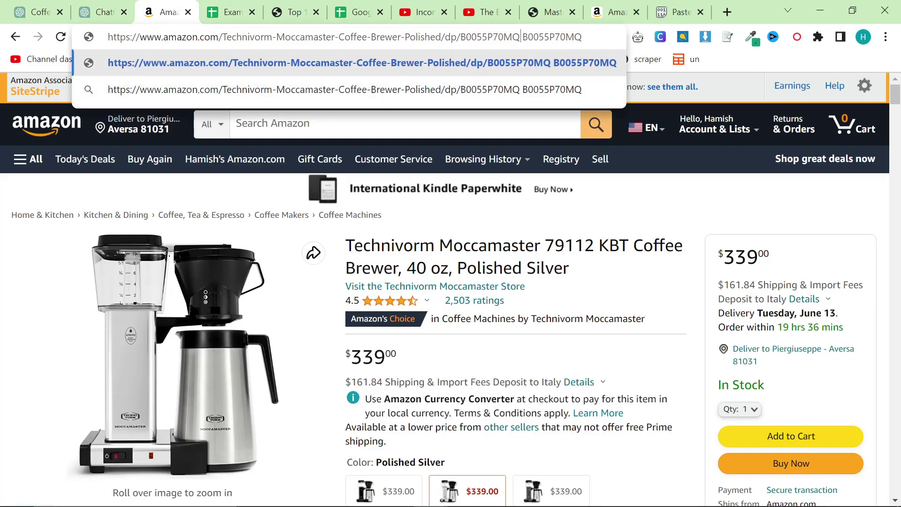
{"action": "double_click", "coordinate": [561, 38]}
{"action": "key", "text": "BackSpace"}
{"action": "key", "text": "Return"}
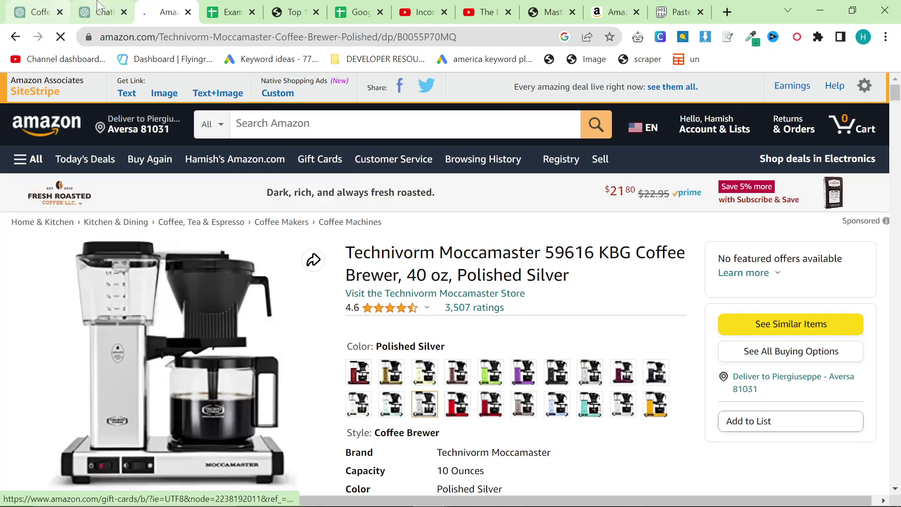
Try the Breville model code BES870XL in place of the ASIN in the Amazon URL
{"action": "key", "text": "ctrl+shift+Tab"}
{"action": "double_click", "coordinate": [611, 215]}
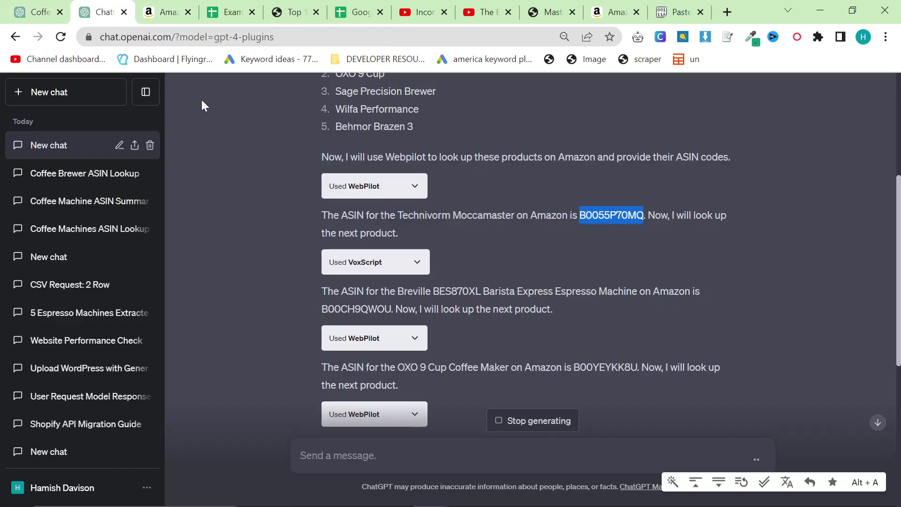
{"action": "double_click", "coordinate": [458, 291]}
{"action": "key", "text": "ctrl+c"}
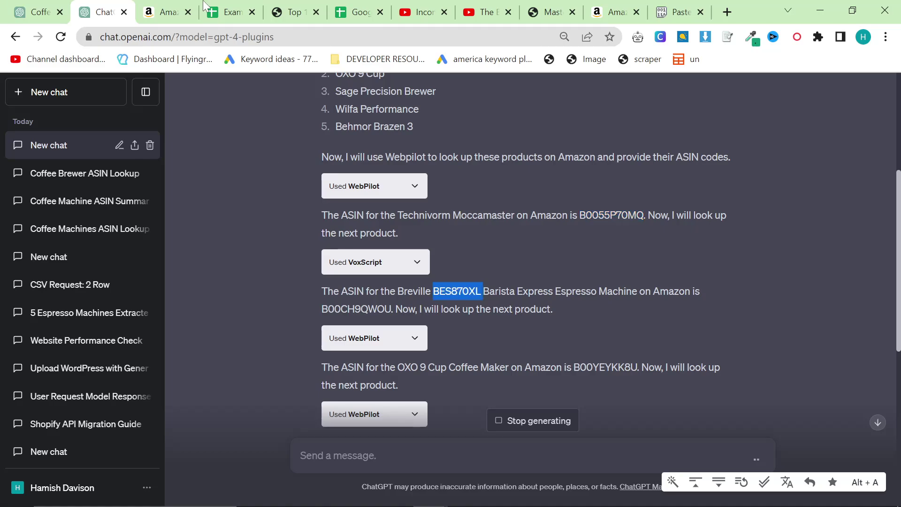
{"action": "left_click", "coordinate": [198, 5]}
{"action": "double_click", "coordinate": [419, 36]}
{"action": "key", "text": "ctrl+v"}
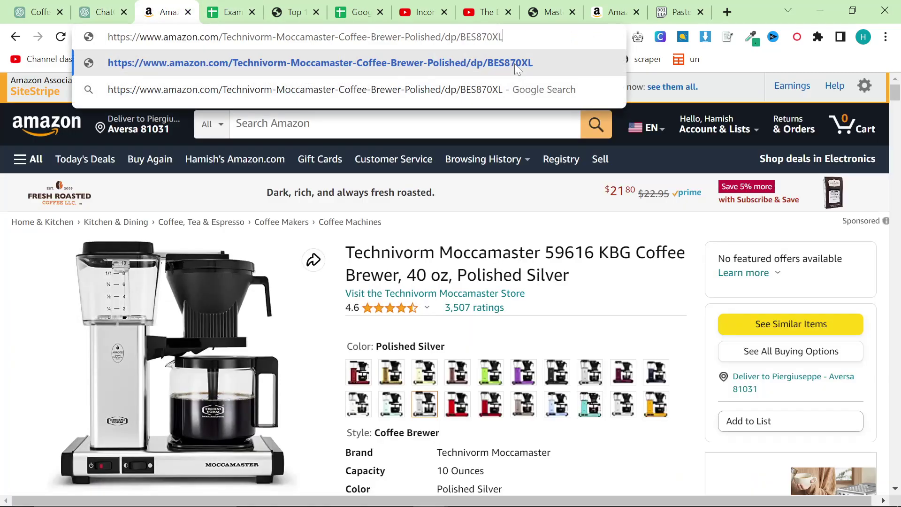
{"action": "key", "text": "Return"}
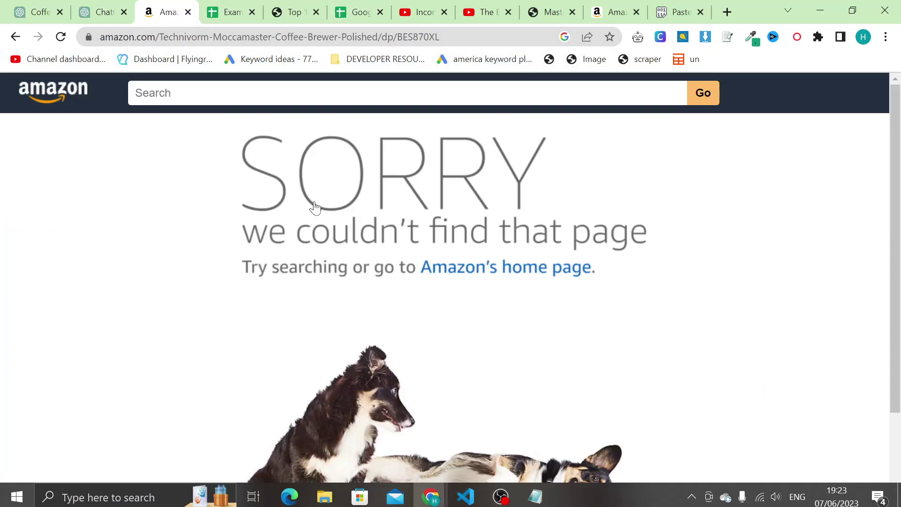
{"action": "double_click", "coordinate": [479, 36]}
{"action": "key", "text": "ctrl+v"}
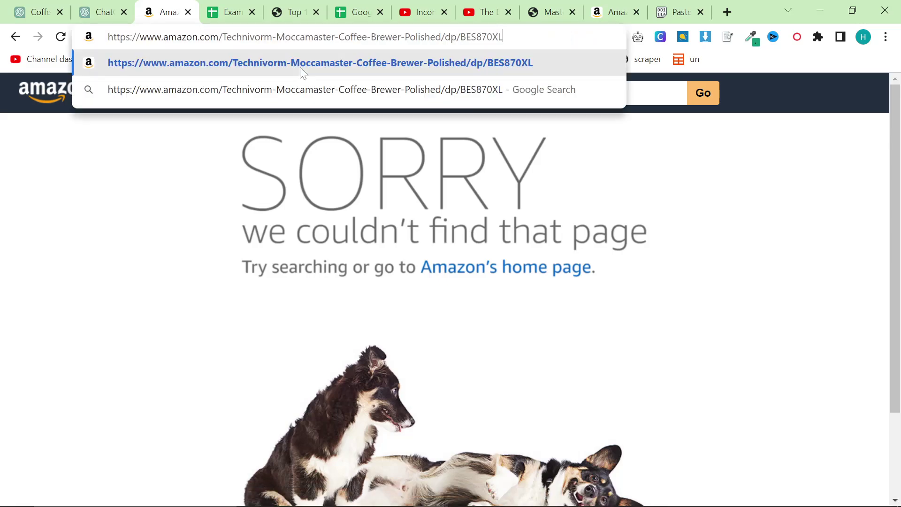
{"action": "left_click", "coordinate": [22, 145]}
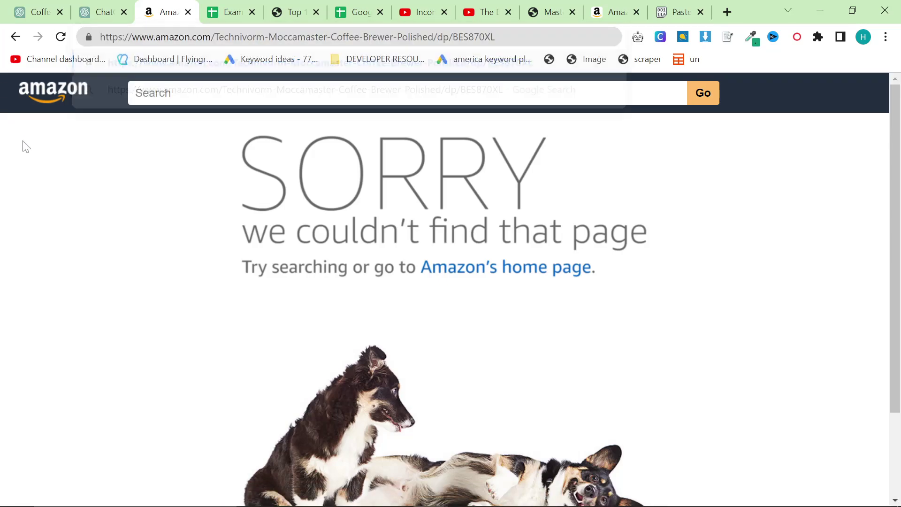
Load the Amazon product page for the Breville ASIN B00CH9QWOU
{"action": "left_click", "coordinate": [108, 10]}
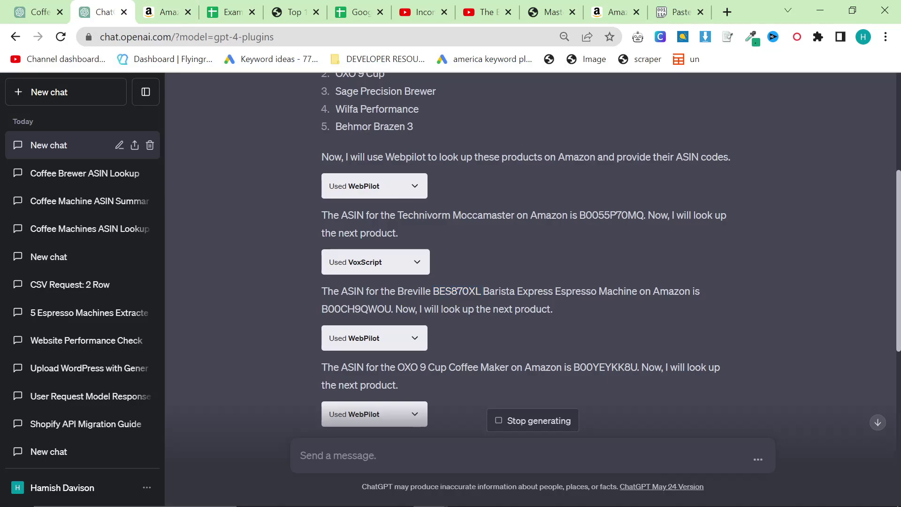
{"action": "left_click_drag", "start_coordinate": [397, 291], "coordinate": [632, 292]}
{"action": "double_click", "coordinate": [355, 309]}
{"action": "key", "text": "ctrl+c"}
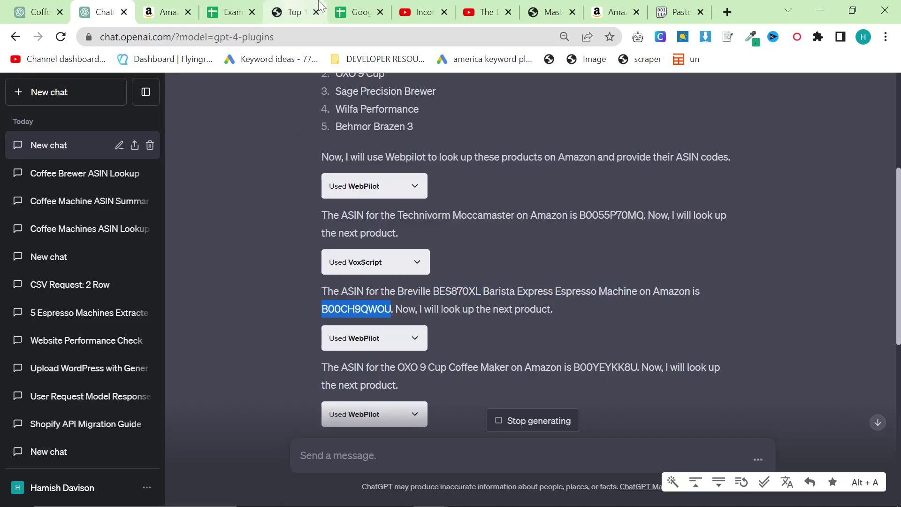
{"action": "left_click", "coordinate": [165, 12]}
{"action": "double_click", "coordinate": [477, 35]}
{"action": "key", "text": "ctrl+v"}
{"action": "key", "text": "Return"}
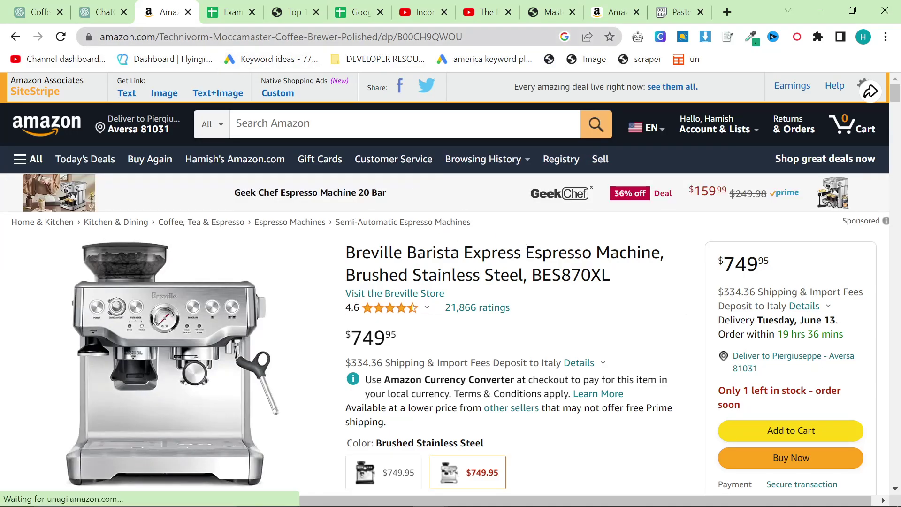
Examine the product-name and ASIN parts of the Breville page URL and title
{"action": "left_click_drag", "start_coordinate": [158, 37], "coordinate": [348, 36]}
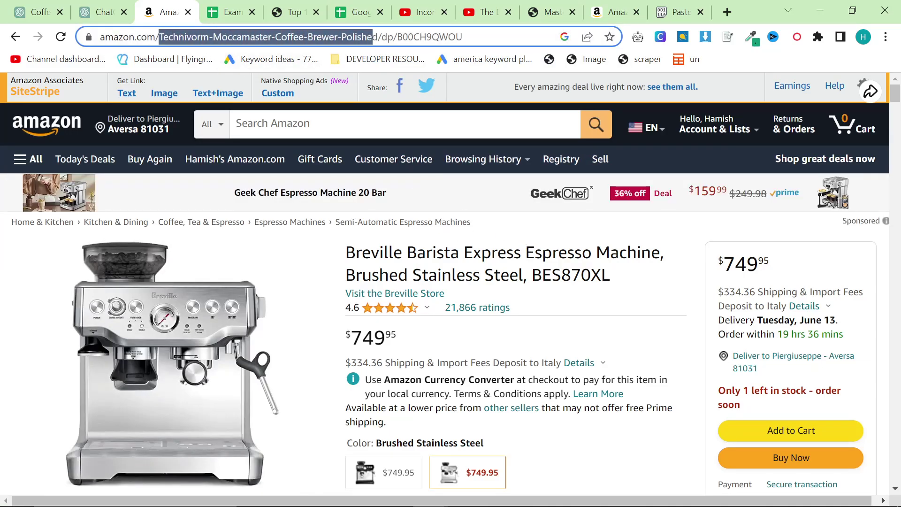
{"action": "left_click_drag", "start_coordinate": [374, 36], "coordinate": [379, 36]}
{"action": "double_click", "coordinate": [503, 38]}
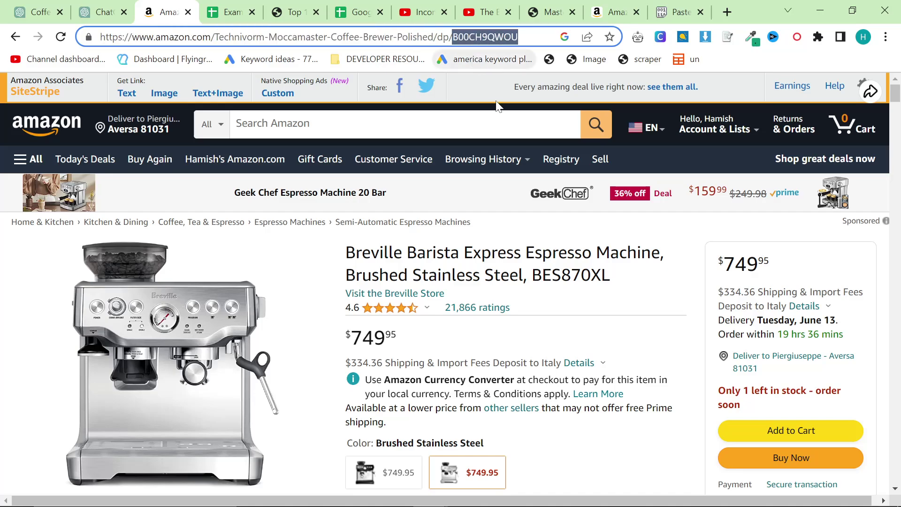
{"action": "left_click", "coordinate": [496, 37]}
{"action": "double_click", "coordinate": [486, 38]}
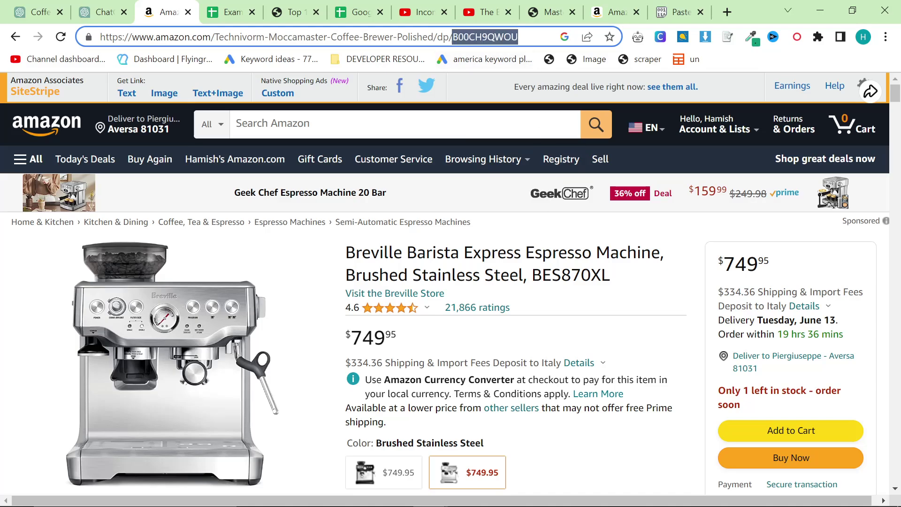
{"action": "left_click", "coordinate": [470, 38]}
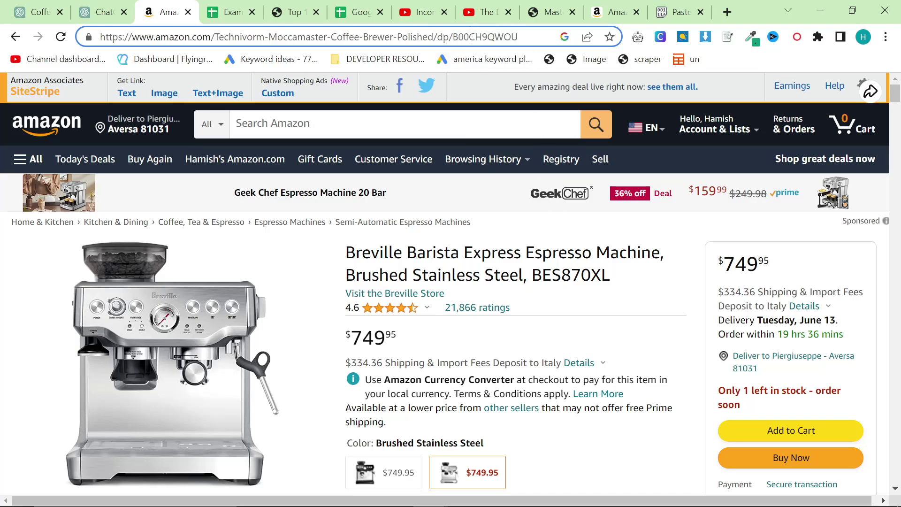
{"action": "left_click_drag", "start_coordinate": [215, 37], "coordinate": [433, 38]}
{"action": "left_click", "coordinate": [434, 37]}
{"action": "left_click_drag", "start_coordinate": [347, 261], "coordinate": [649, 275]}
{"action": "left_click", "coordinate": [649, 275]}
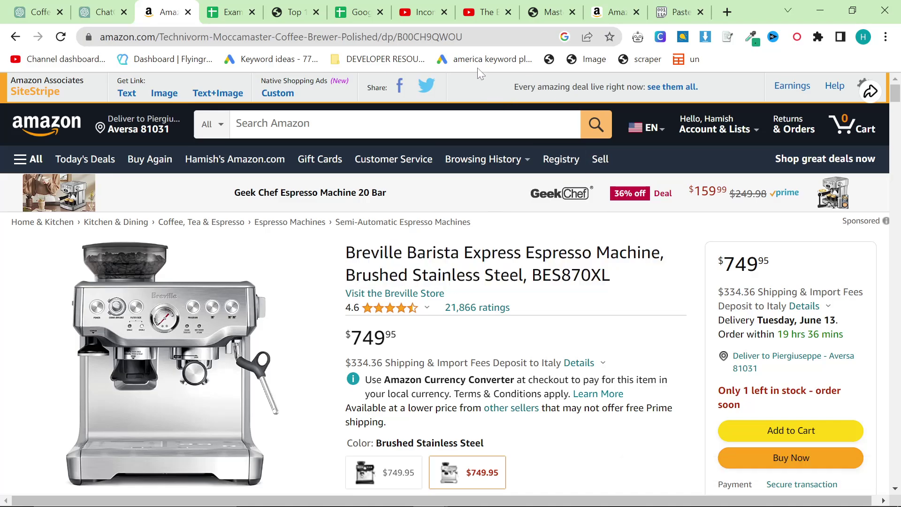
{"action": "left_click", "coordinate": [439, 37]}
{"action": "double_click", "coordinate": [439, 37]}
Load the short URL amazon.com/B00CH9QWOU, then return to ChatGPT's ASIN list
{"action": "mouse_move", "coordinate": [492, 155]}
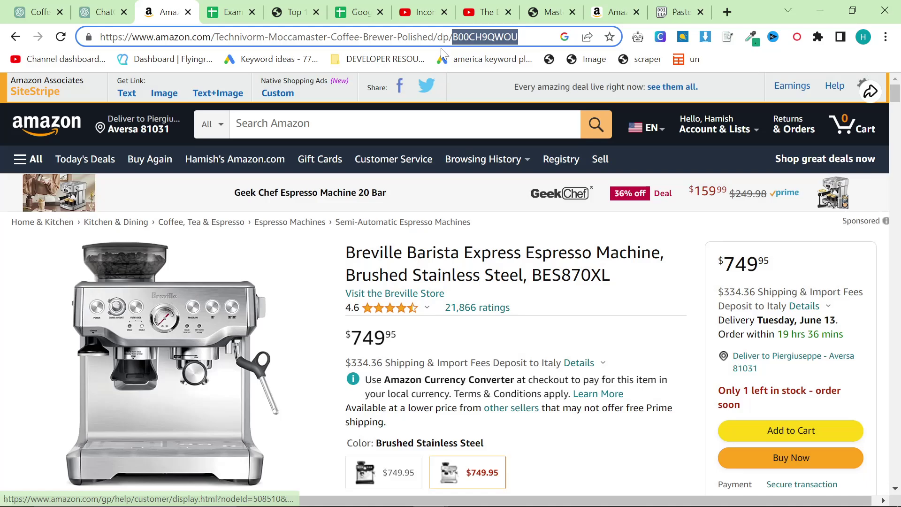
{"action": "left_click_drag", "start_coordinate": [434, 37], "coordinate": [214, 37]}
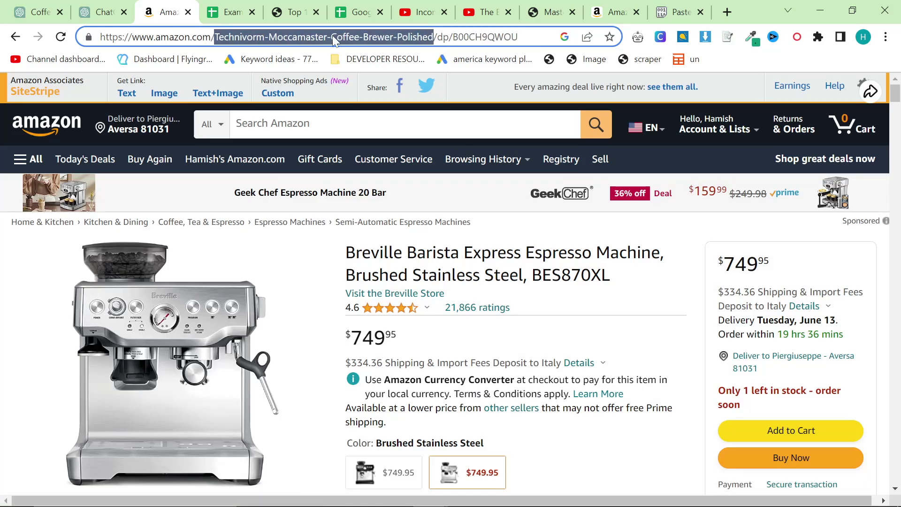
{"action": "left_click", "coordinate": [386, 37]}
{"action": "double_click", "coordinate": [454, 37]}
{"action": "key", "text": "ctrl+c"}
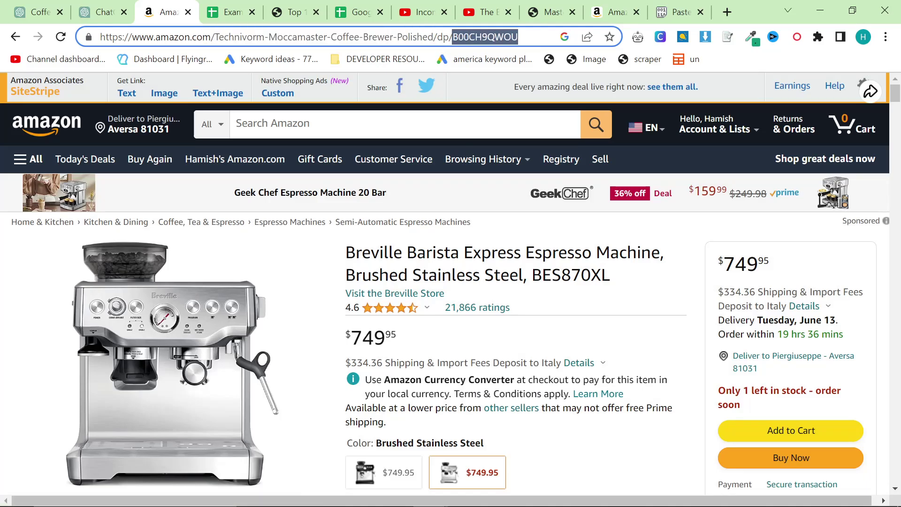
{"action": "left_click", "coordinate": [343, 37]}
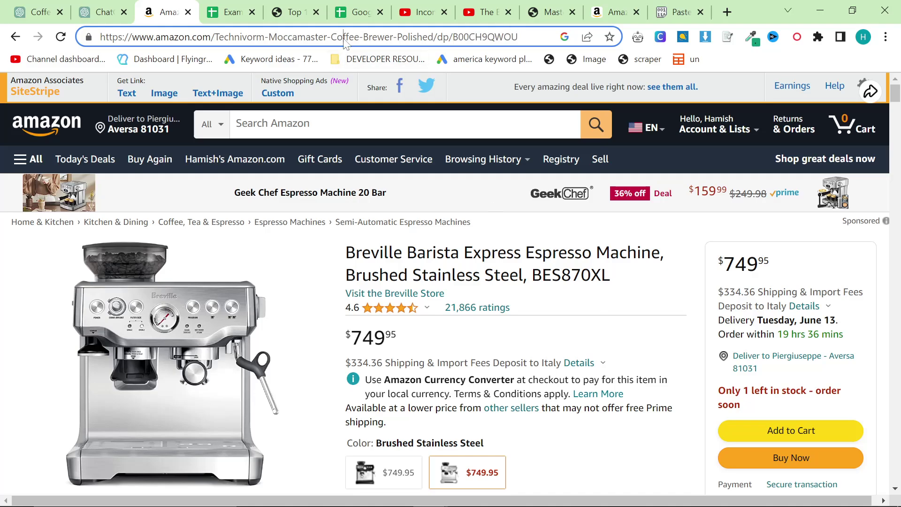
{"action": "key", "text": "ctrl+a"}
{"action": "type", "text": "amazon."}
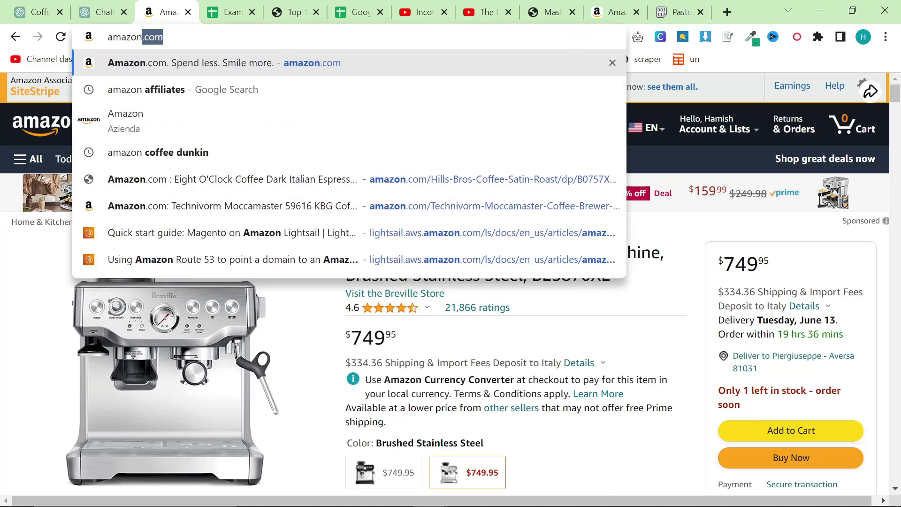
{"action": "type", "text": "com/"}
{"action": "key", "text": "ctrl+v"}
{"action": "key", "text": "Return"}
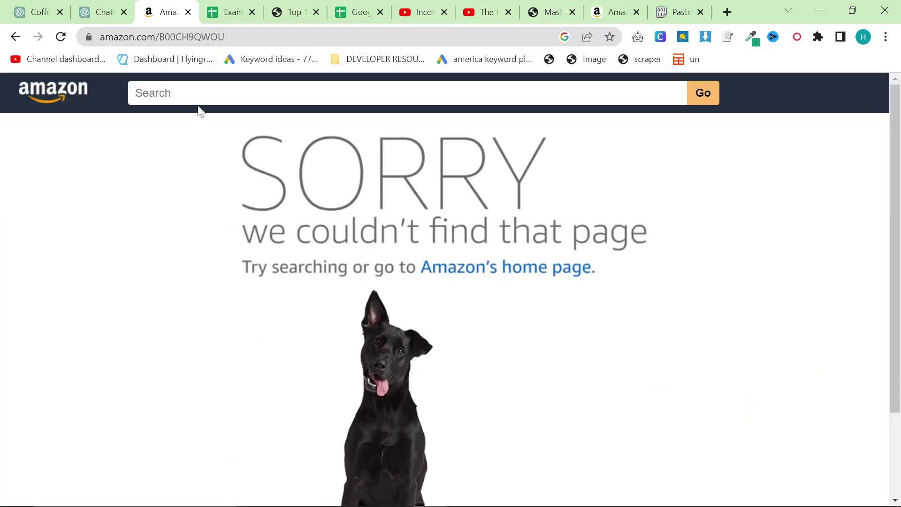
{"action": "left_click", "coordinate": [101, 11]}
{"action": "scroll", "coordinate": [503, 276], "scroll_direction": "down", "scroll_amount": 10}
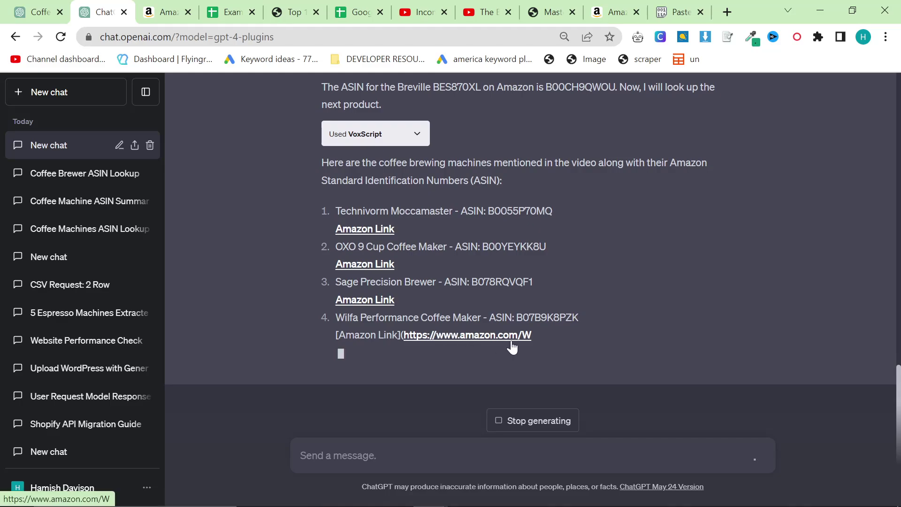
Stop the reply and ask ChatGPT to 'Relist without the amazon links'
{"action": "left_click", "coordinate": [519, 419]}
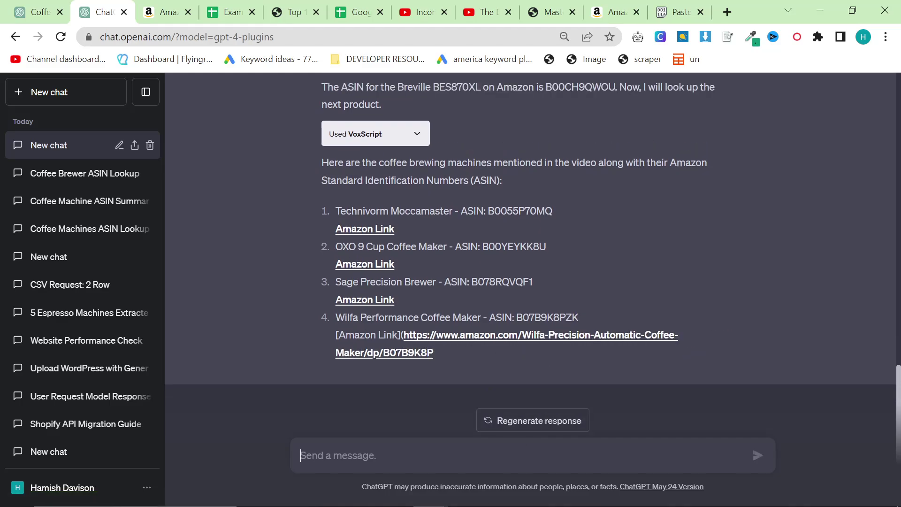
{"action": "type", "text": "Relis"}
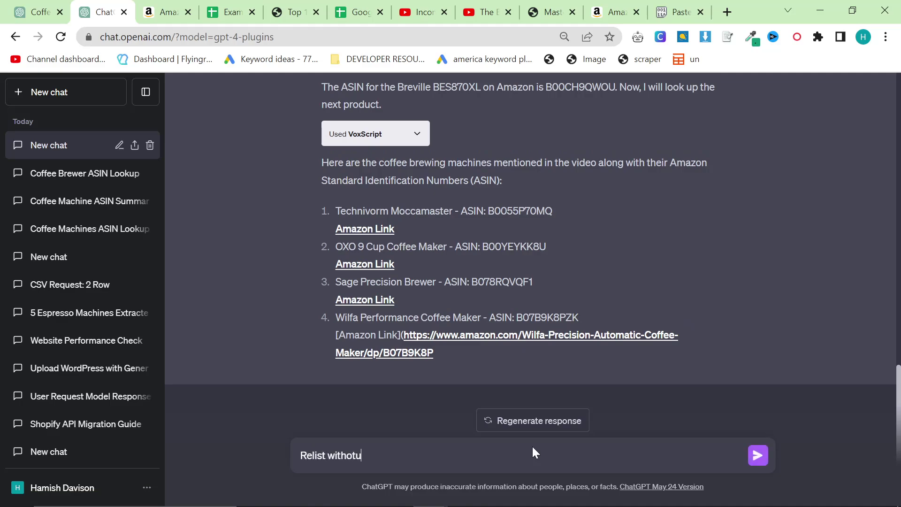
{"action": "type", "text": "t without the amazon links"}
{"action": "key", "text": "Return"}
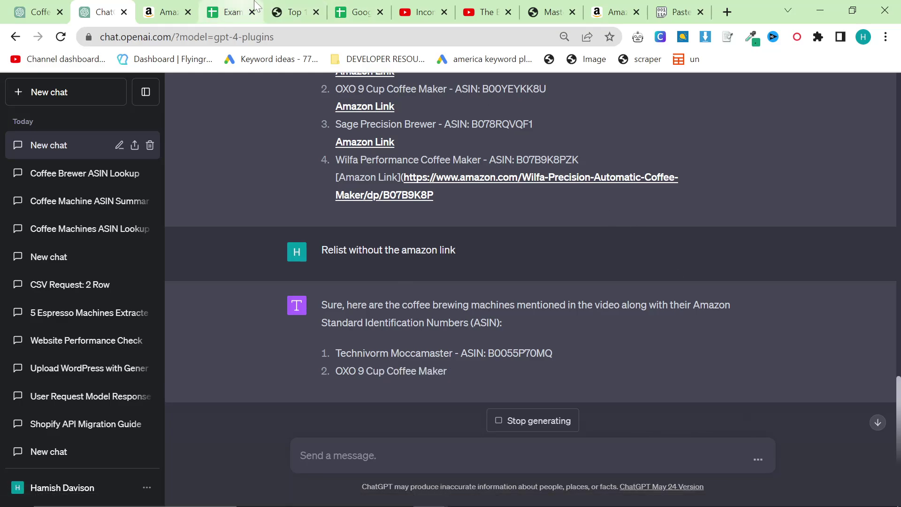
Stop generating again and request 'Can you just put it in one row of a csv thankyou'
{"action": "left_click", "coordinate": [359, 12]}
{"action": "left_click_drag", "start_coordinate": [257, 6], "coordinate": [185, 7]}
{"action": "left_click", "coordinate": [410, 249]}
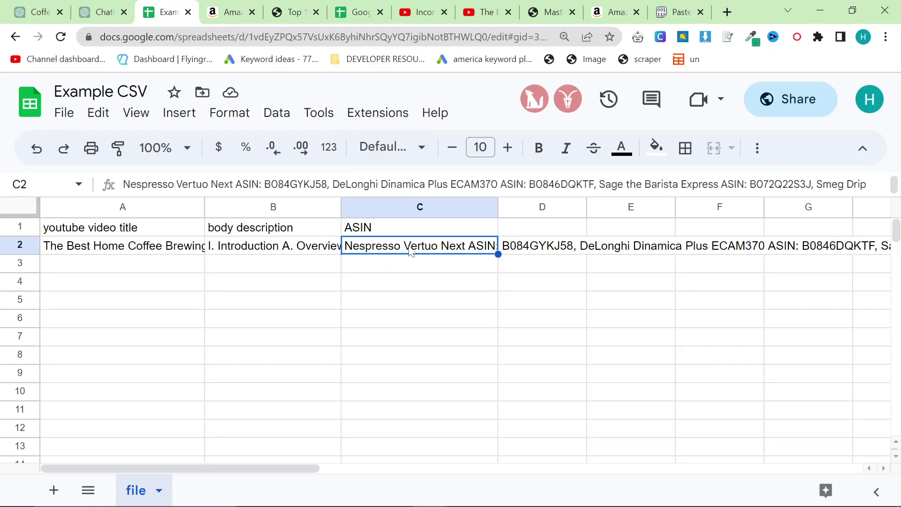
{"action": "left_click", "coordinate": [101, 6]}
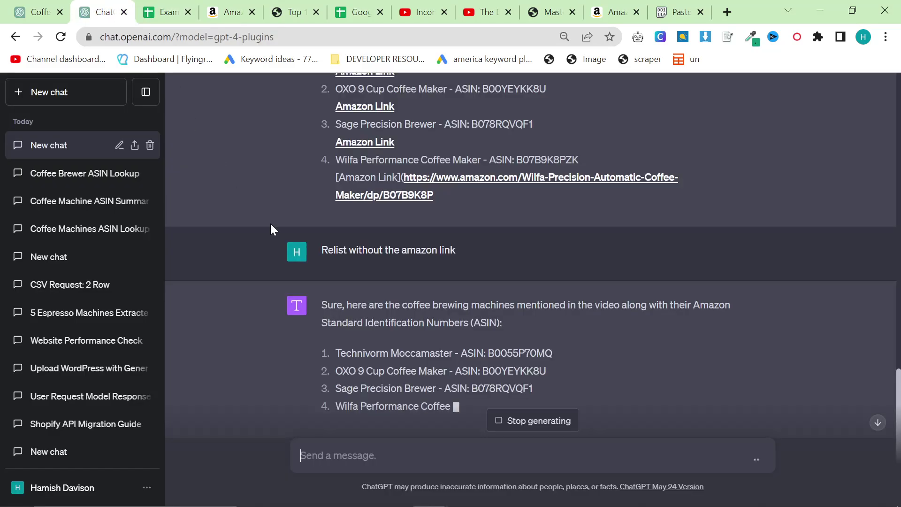
{"action": "left_click", "coordinate": [519, 425]}
{"action": "type", "text": "Can you just put it in one row of a csv"}
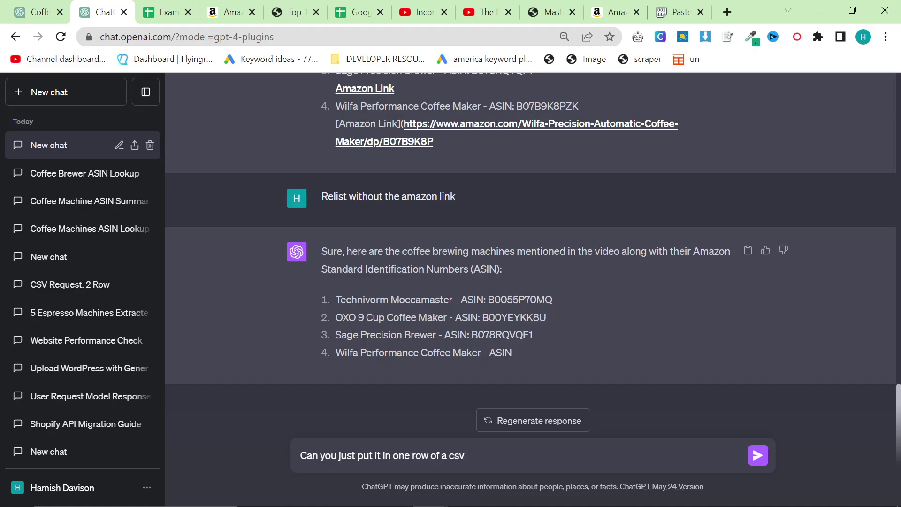
{"action": "type", "text": " thankyou"}
{"action": "key", "text": "Return"}
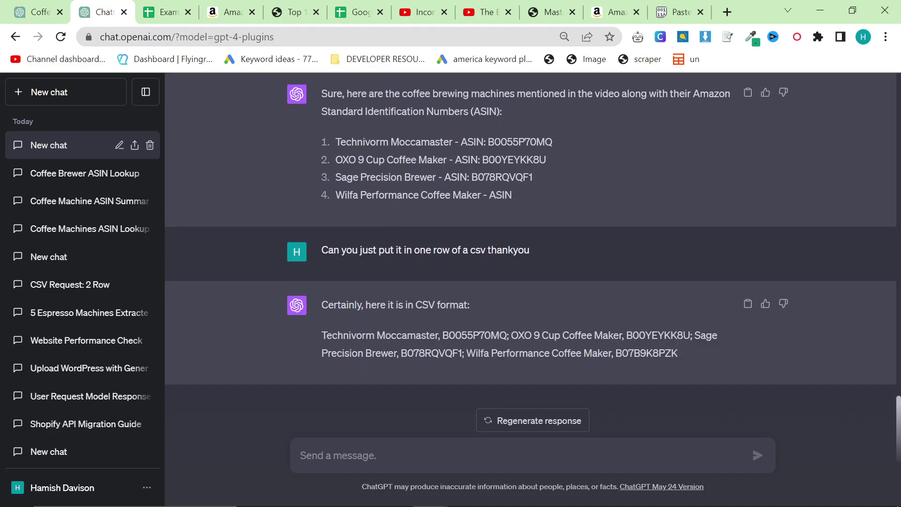
Overwrite Example CSV cell C2 with ChatGPT's four-machine ASIN CSV line, then go back to ChatGPT
{"action": "left_click", "coordinate": [180, 7]}
{"action": "double_click", "coordinate": [390, 247]}
{"action": "key", "text": "ctrl+a"}
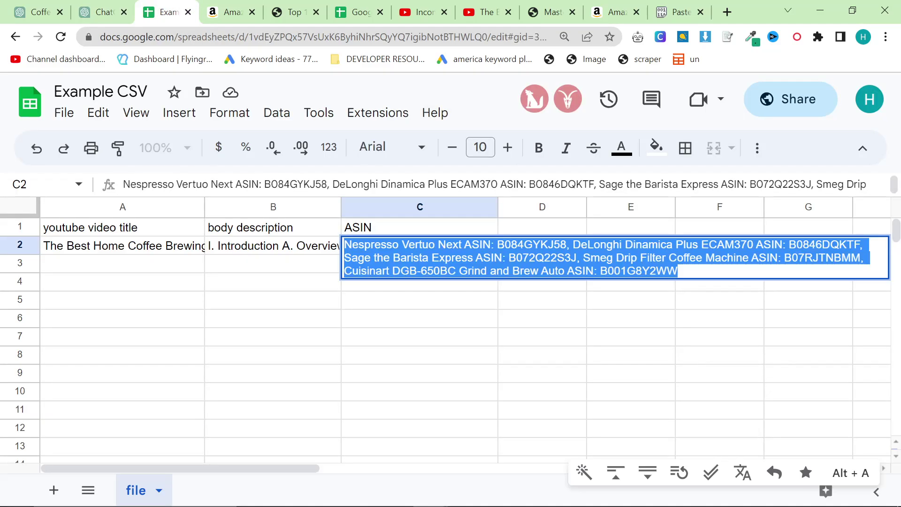
{"action": "type", "text": "Technivorm Moccamaster, B0055P70MQ; OXO 9 Cup Coffee Maker, B00YEYKK8U; Sage Precision Brewer, B078RQVQF1; Wilfa Performance Coffee Maker, B07B9K8PZK"}
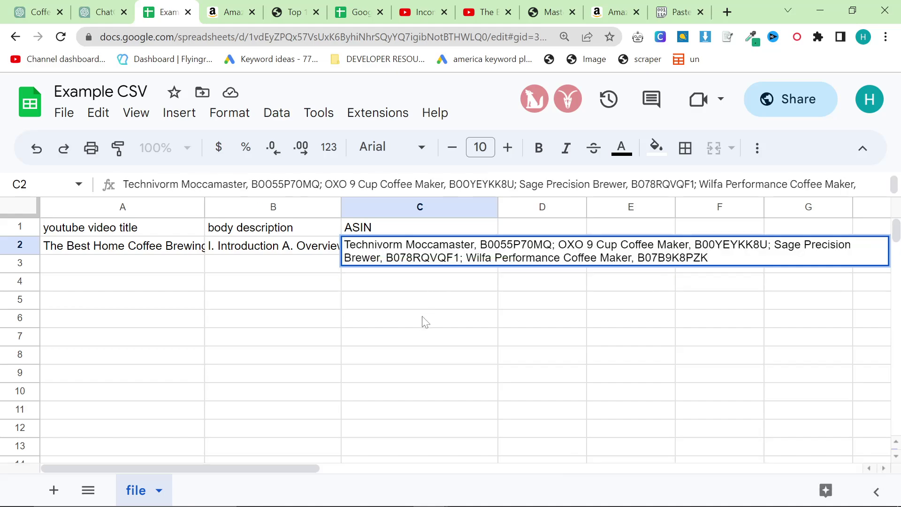
{"action": "left_click", "coordinate": [432, 320]}
{"action": "left_click", "coordinate": [423, 268]}
{"action": "left_click", "coordinate": [248, 249]}
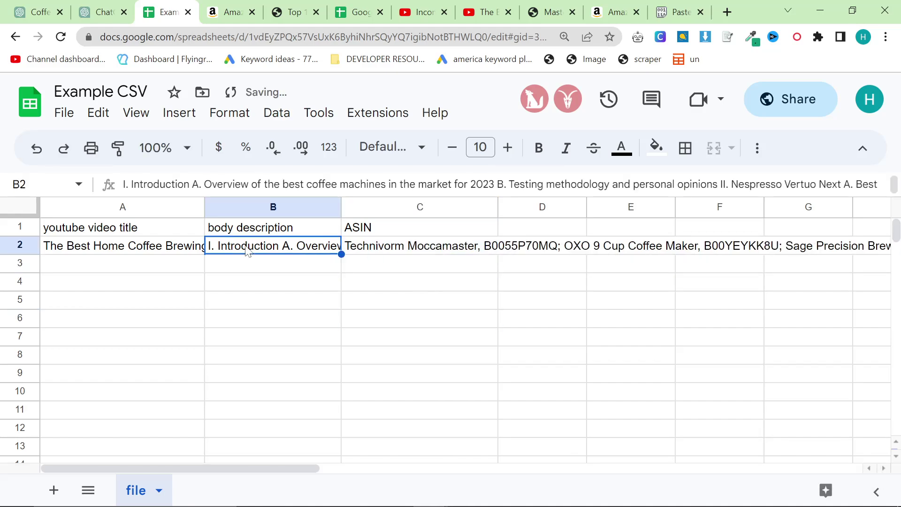
{"action": "key", "text": "alt+Tab"}
{"action": "left_click", "coordinate": [194, 251]}
{"action": "left_click", "coordinate": [100, 12]}
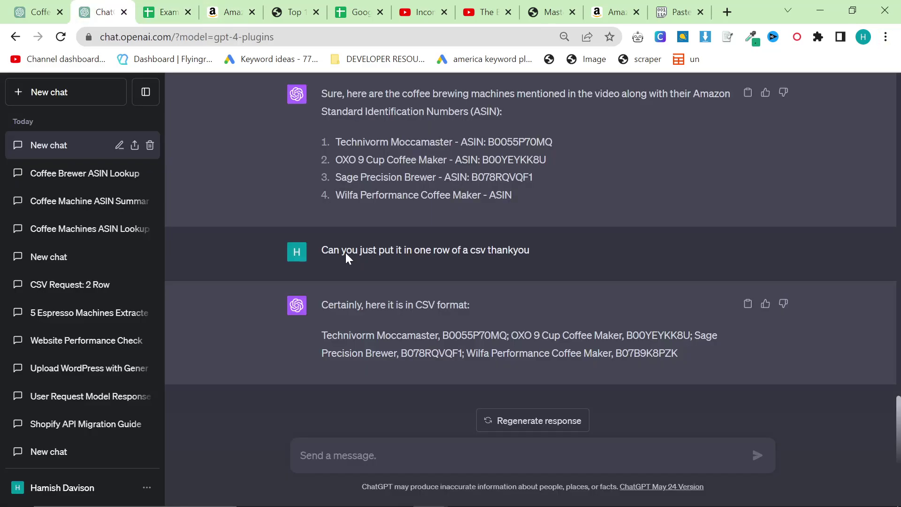
Request a 50-word summary of the video and select the finished reply
{"action": "type", "text": "Wr"}
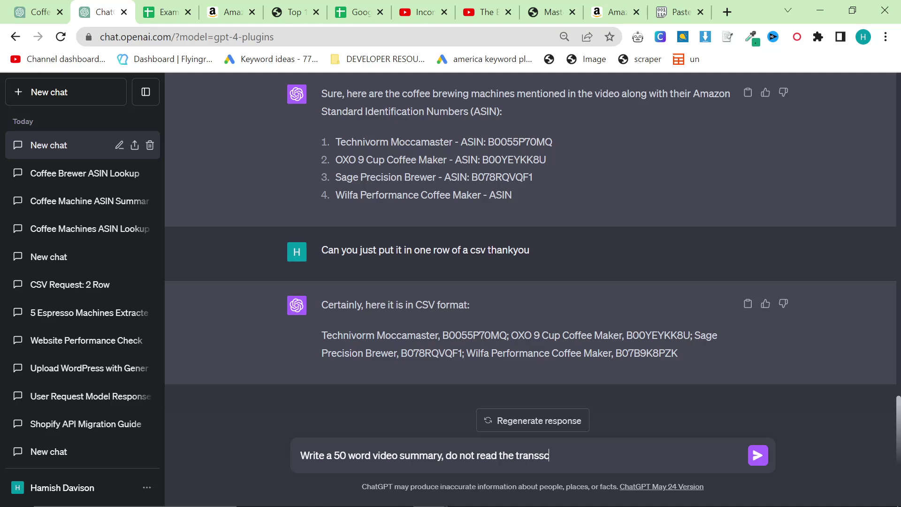
{"action": "type", "text": "ts again please"}
{"action": "key", "text": "Return"}
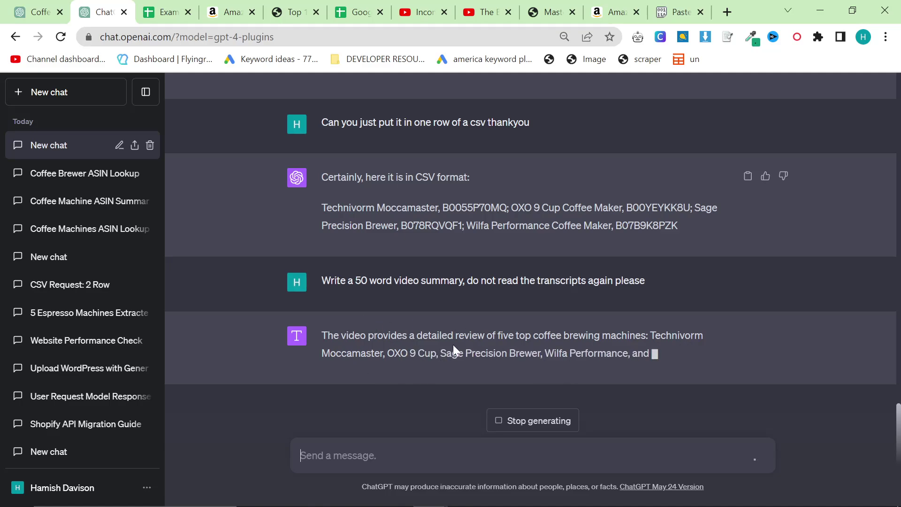
{"action": "left_click", "coordinate": [162, 12]}
{"action": "left_click", "coordinate": [101, 11]}
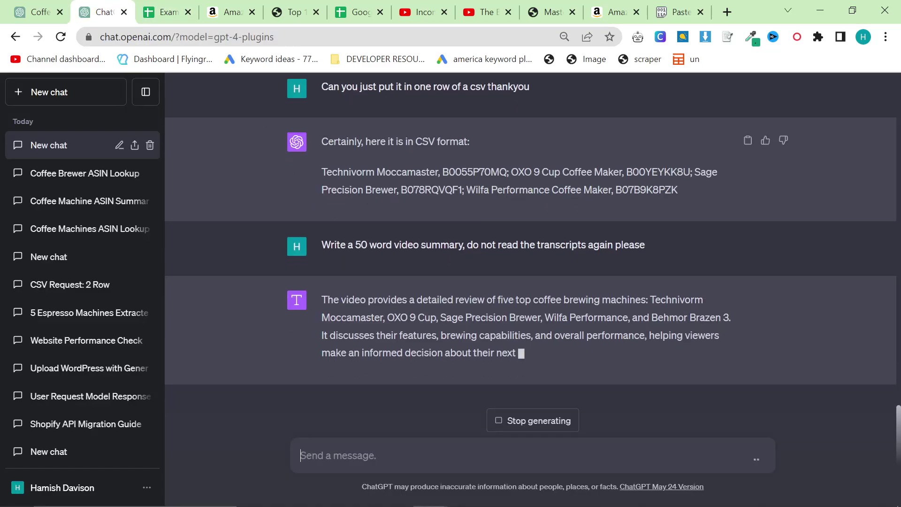
{"action": "left_click_drag", "start_coordinate": [640, 355], "coordinate": [327, 299]}
Replace cell B2's body description with the pasted ChatGPT video summary
{"action": "key", "text": "ctrl+Tab"}
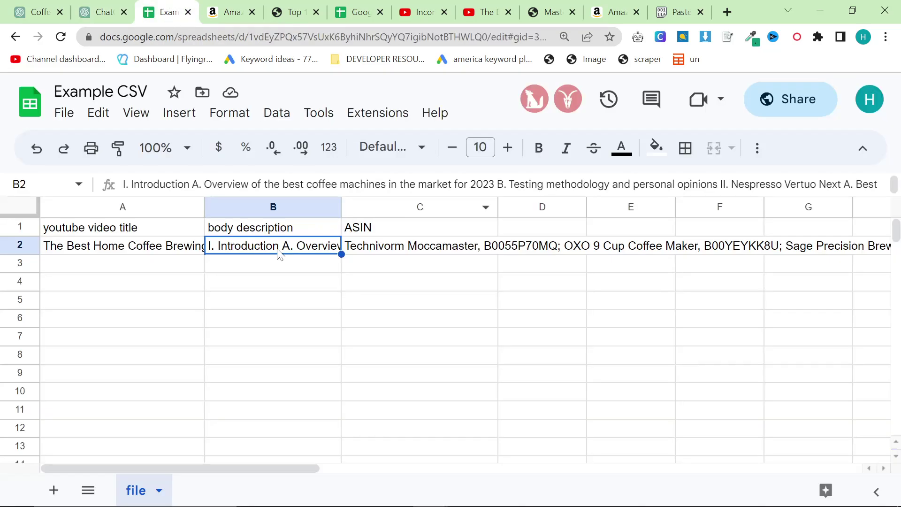
{"action": "double_click", "coordinate": [280, 254]}
{"action": "key", "text": "ctrl+a"}
{"action": "type", "text": "The video provides a detailed review of five top coffee brewing machines: Technivorm Moccamaster, OXO 9 Cup, Sage Precision Brewer, Wilfa Performance, and Behmor Brazen 3. It discusses their features, brewing capabilities, and overall performance, helping viewers make an informed decision about their next coffee machine purchase."}
{"action": "left_click", "coordinate": [124, 317]}
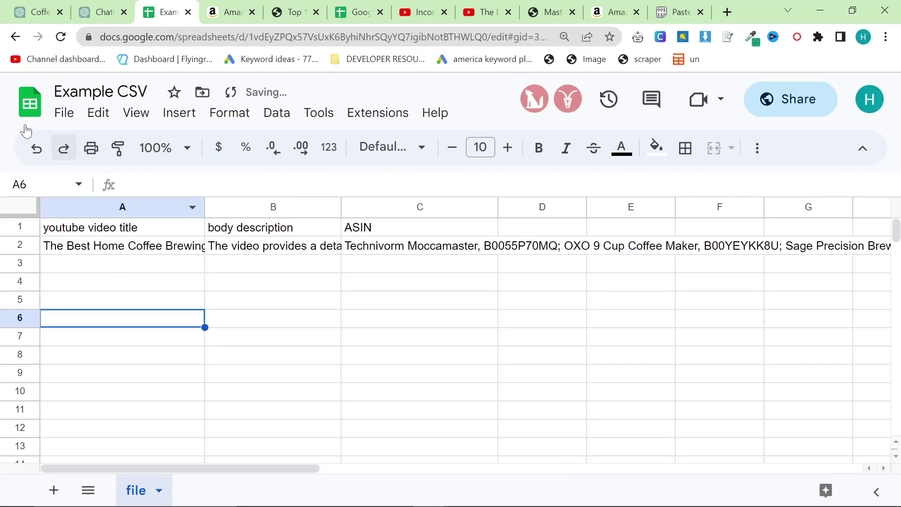
Download the Example CSV sheet as a Comma Separated Values (.csv) file
{"action": "left_click", "coordinate": [64, 112]}
{"action": "mouse_move", "coordinate": [146, 330]}
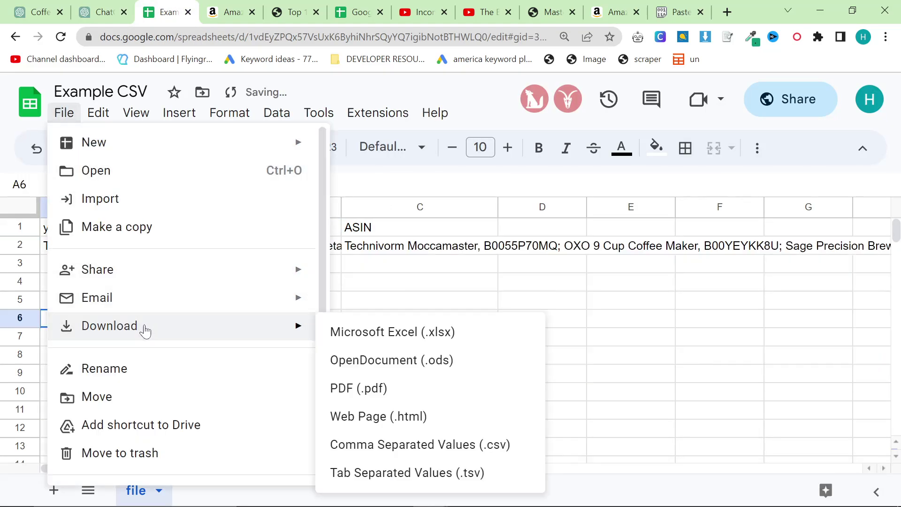
{"action": "left_click", "coordinate": [431, 444]}
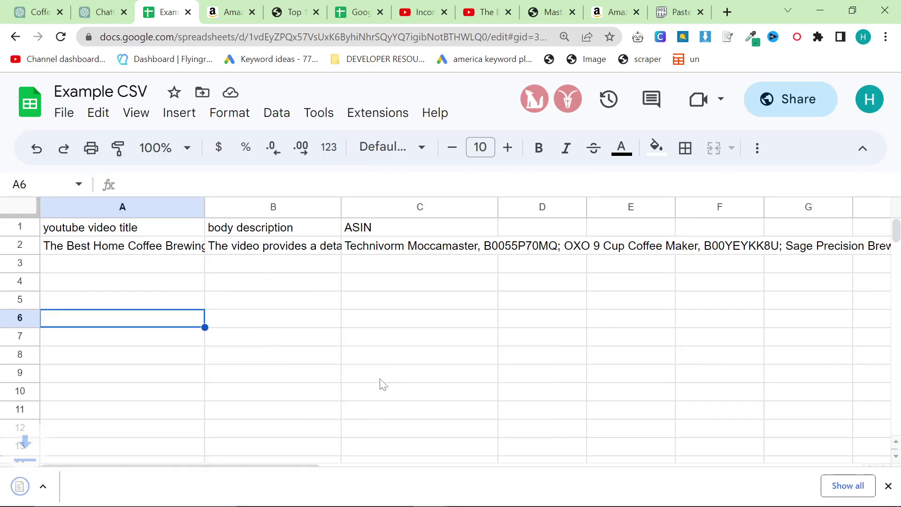
Glance at the VS Code window, then return to the spreadsheet in Chrome
{"action": "key", "text": "alt+Tab"}
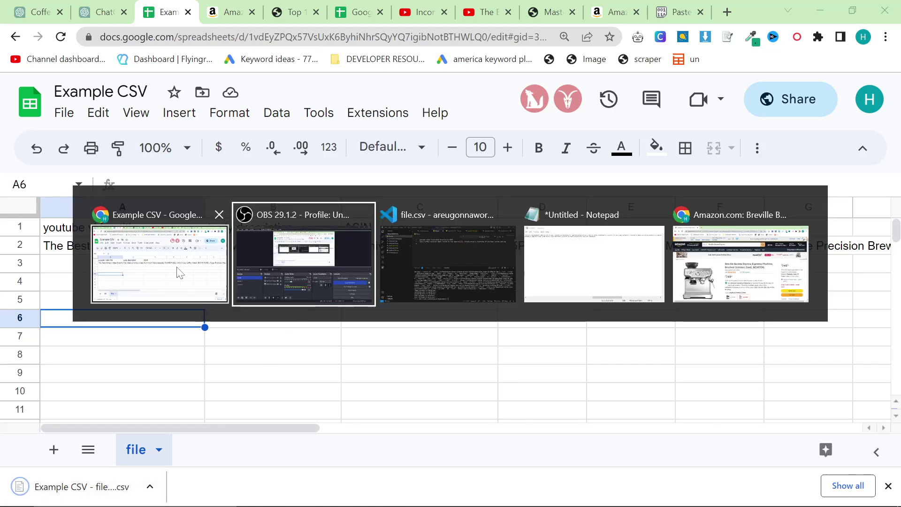
{"action": "left_click", "coordinate": [177, 267]}
{"action": "key", "text": "alt+Tab"}
{"action": "left_click", "coordinate": [459, 289]}
{"action": "key", "text": "alt+Tab"}
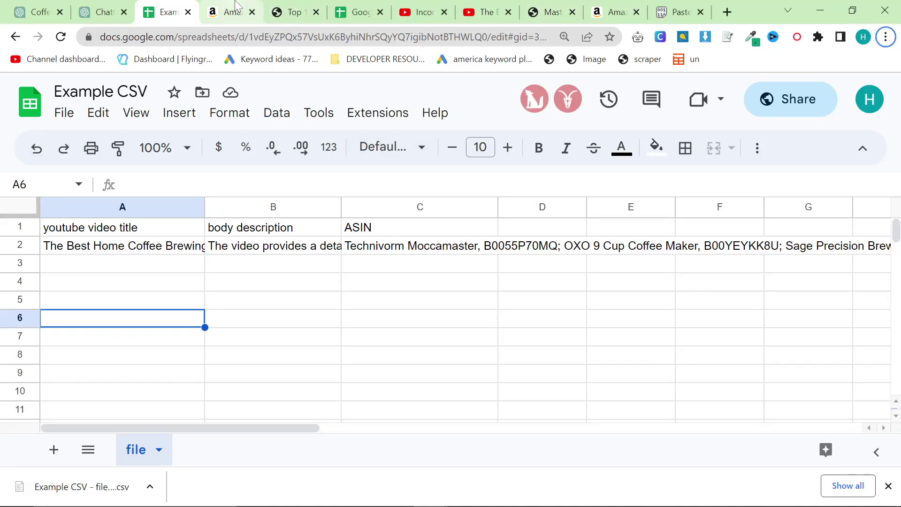
Open the coffeesomnium.com Top 10 Coffee Machines of 2023 post and scroll through its Amazon embeds
{"action": "left_click", "coordinate": [235, 10]}
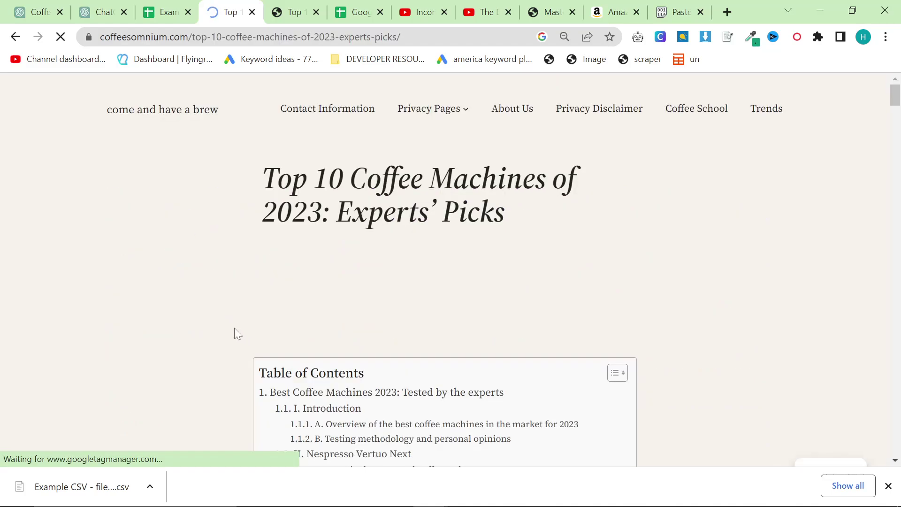
{"action": "scroll", "coordinate": [250, 312], "scroll_direction": "down", "scroll_amount": 10}
{"action": "scroll", "coordinate": [244, 305], "scroll_direction": "down", "scroll_amount": 20}
{"action": "scroll", "coordinate": [238, 298], "scroll_direction": "down", "scroll_amount": 18}
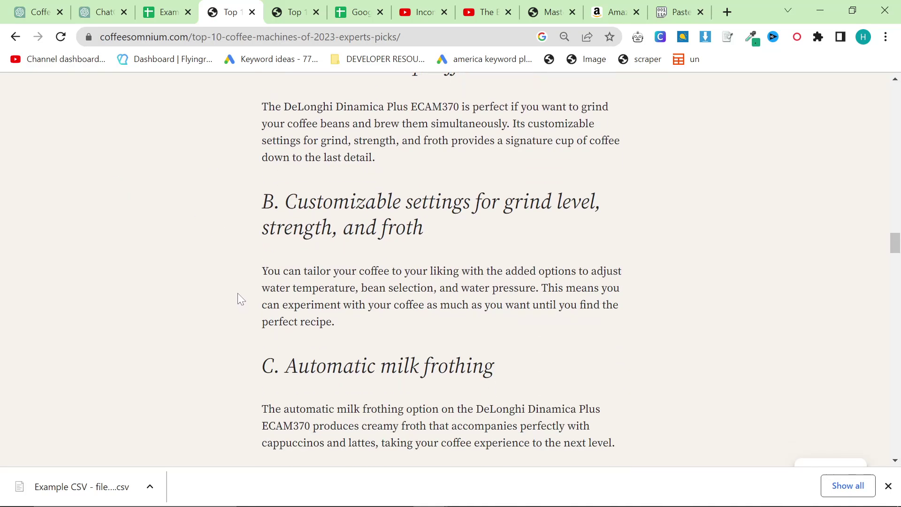
{"action": "scroll", "coordinate": [238, 291], "scroll_direction": "up", "scroll_amount": 2}
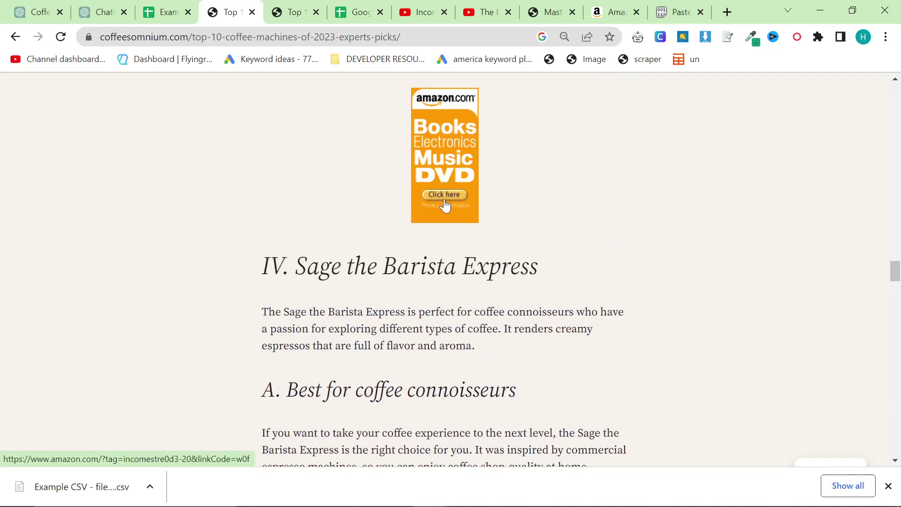
{"action": "scroll", "coordinate": [301, 231], "scroll_direction": "down", "scroll_amount": 7}
{"action": "scroll", "coordinate": [300, 231], "scroll_direction": "down", "scroll_amount": 20}
{"action": "scroll", "coordinate": [298, 239], "scroll_direction": "down", "scroll_amount": 15}
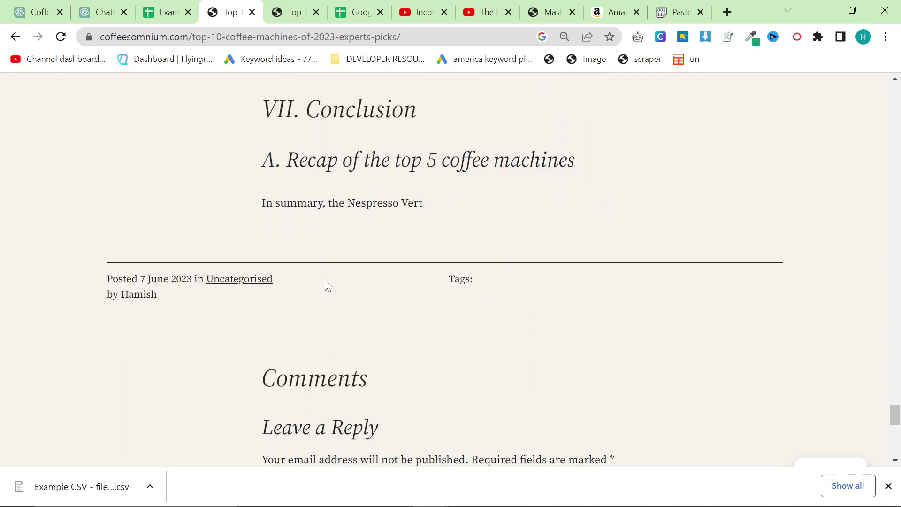
{"action": "scroll", "coordinate": [219, 256], "scroll_direction": "up", "scroll_amount": 14}
{"action": "scroll", "coordinate": [438, 141], "scroll_direction": "up", "scroll_amount": 8}
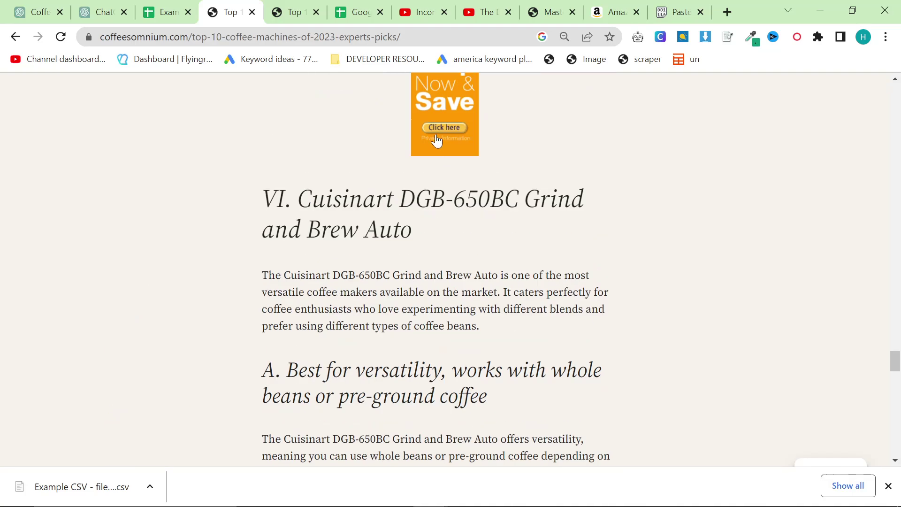
{"action": "key", "text": "alt+Tab"}
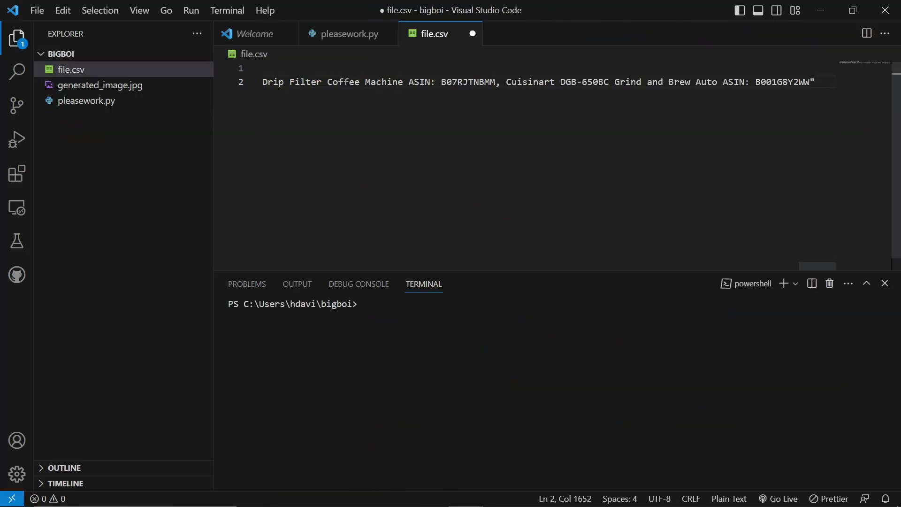
Start creating a new file in the bigboi project, then abandon it
{"action": "key", "text": "alt+Tab"}
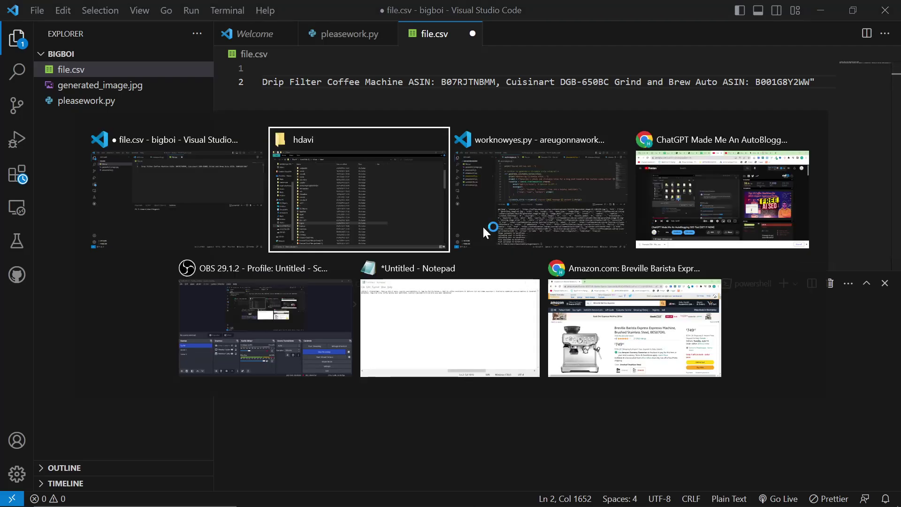
{"action": "left_click", "coordinate": [175, 196]}
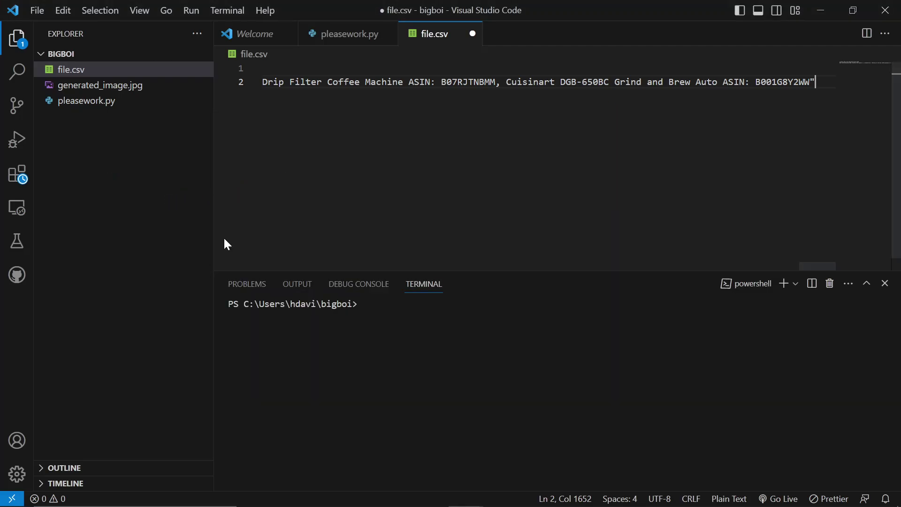
{"action": "left_click", "coordinate": [155, 131]}
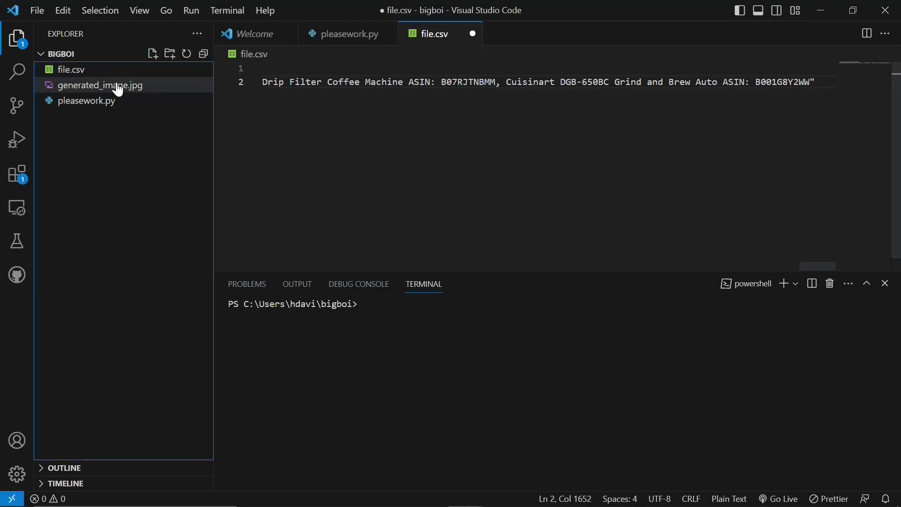
{"action": "right_click", "coordinate": [128, 176]}
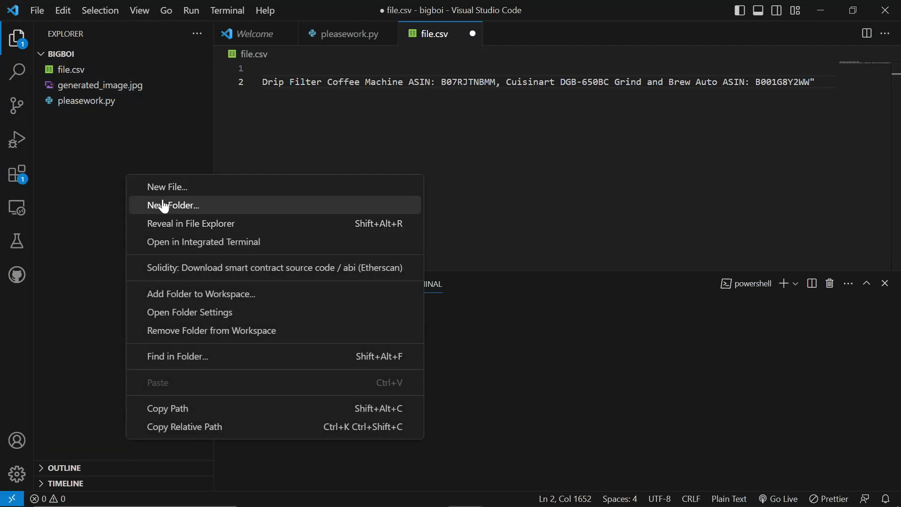
{"action": "left_click", "coordinate": [165, 187]}
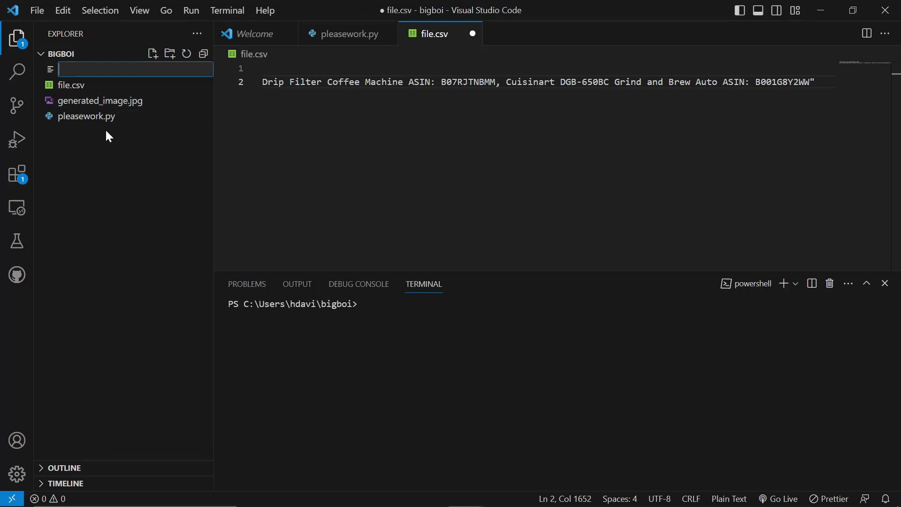
{"action": "left_click", "coordinate": [91, 195]}
{"action": "right_click", "coordinate": [109, 189]}
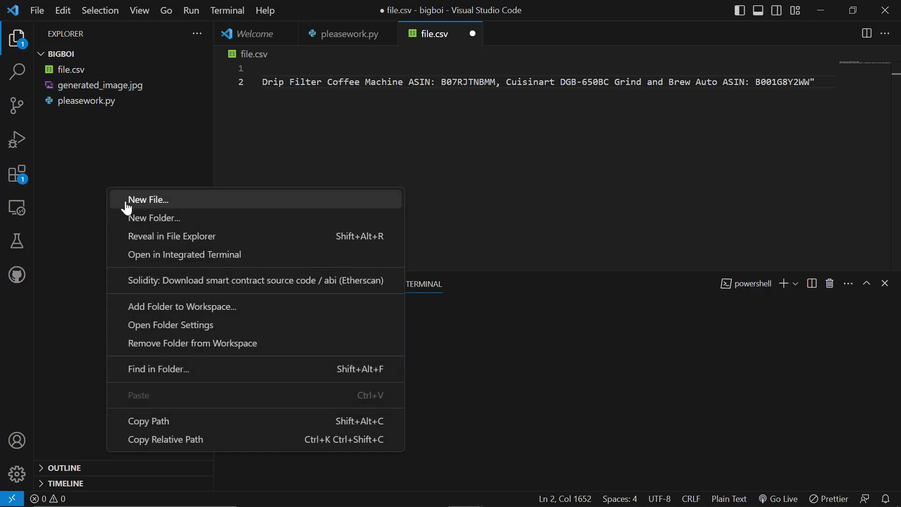
{"action": "left_click", "coordinate": [37, 9]}
Open the downloaded 'Example CSV - file (1)' and drag a copy into the bigboi project
{"action": "left_click", "coordinate": [38, 9]}
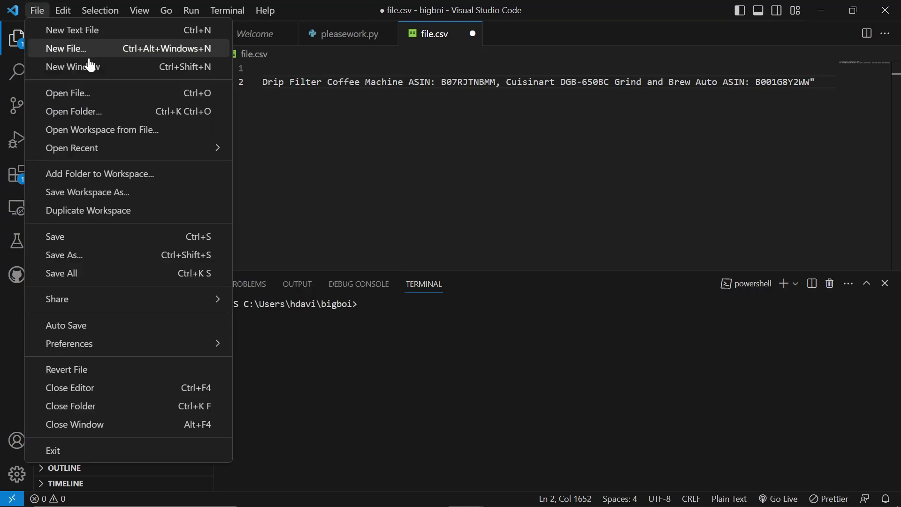
{"action": "left_click", "coordinate": [89, 93]}
{"action": "left_click", "coordinate": [252, 176]}
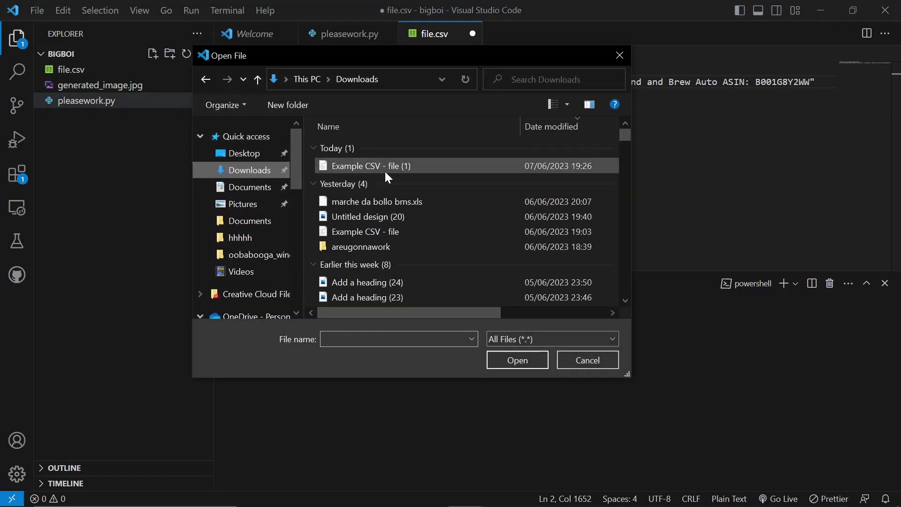
{"action": "double_click", "coordinate": [382, 162]}
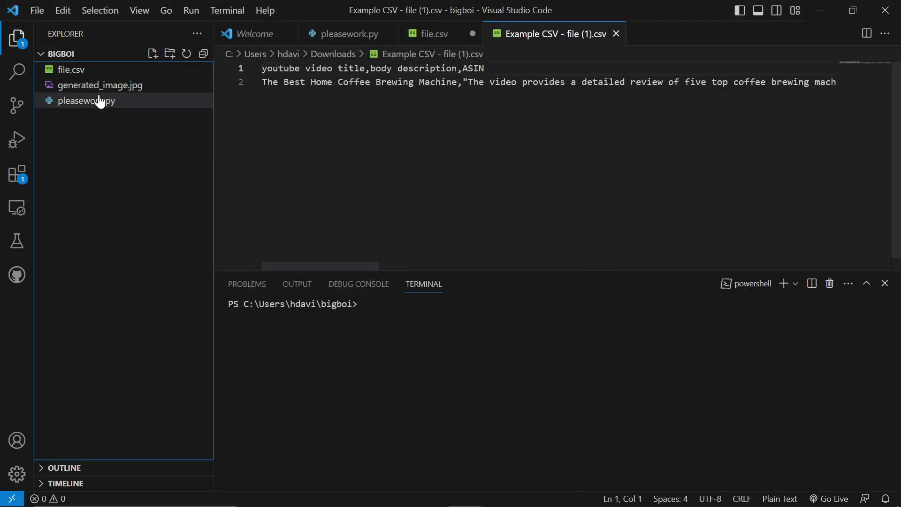
{"action": "left_click", "coordinate": [517, 37]}
{"action": "left_click_drag", "start_coordinate": [517, 38], "coordinate": [126, 117]}
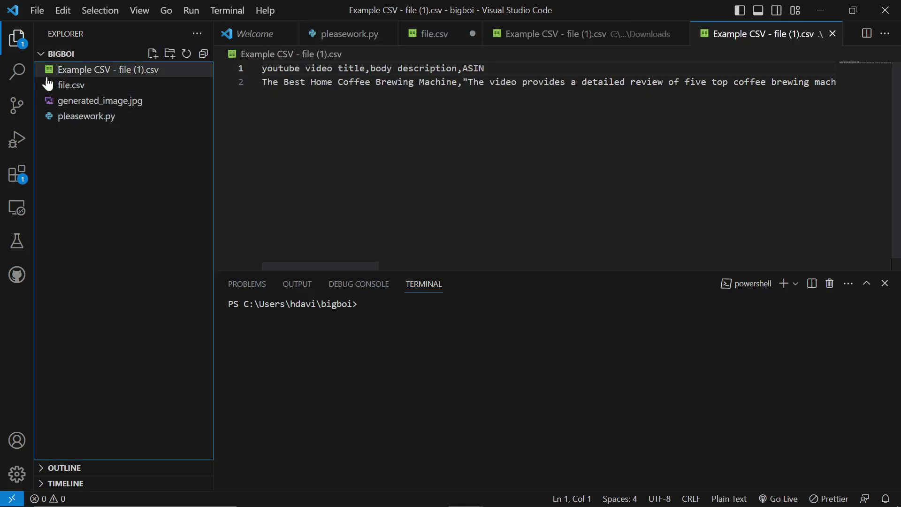
Compare the old file.csv with the new Example CSV copy
{"action": "left_click", "coordinate": [85, 91]}
{"action": "left_click", "coordinate": [97, 72]}
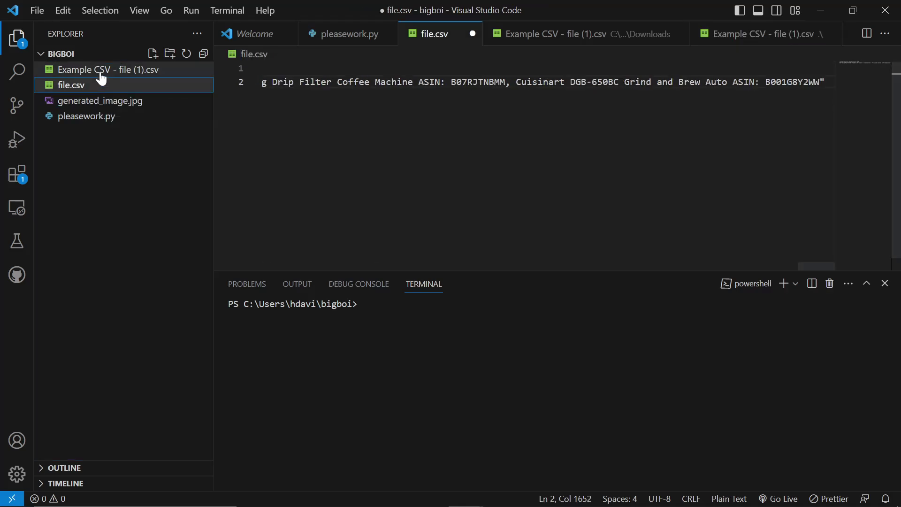
{"action": "left_click", "coordinate": [94, 86]}
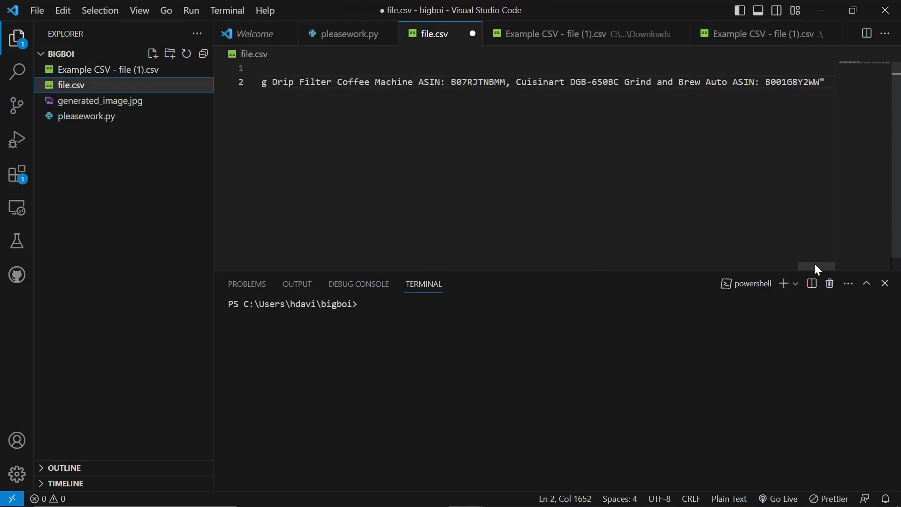
{"action": "left_click_drag", "start_coordinate": [817, 266], "coordinate": [226, 272]}
{"action": "left_click", "coordinate": [127, 71]}
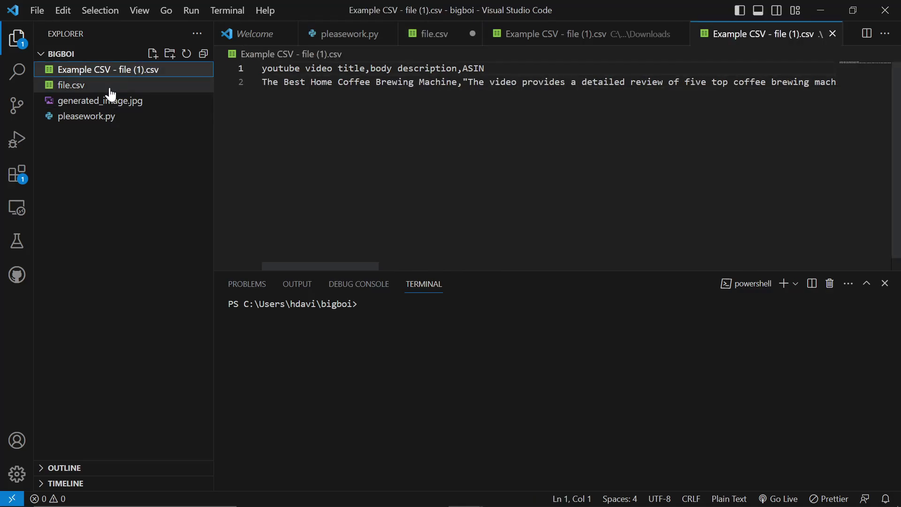
Delete the old file.csv and rename the Example CSV copy to file.csv
{"action": "left_click", "coordinate": [113, 89]}
{"action": "key", "text": "Delete"}
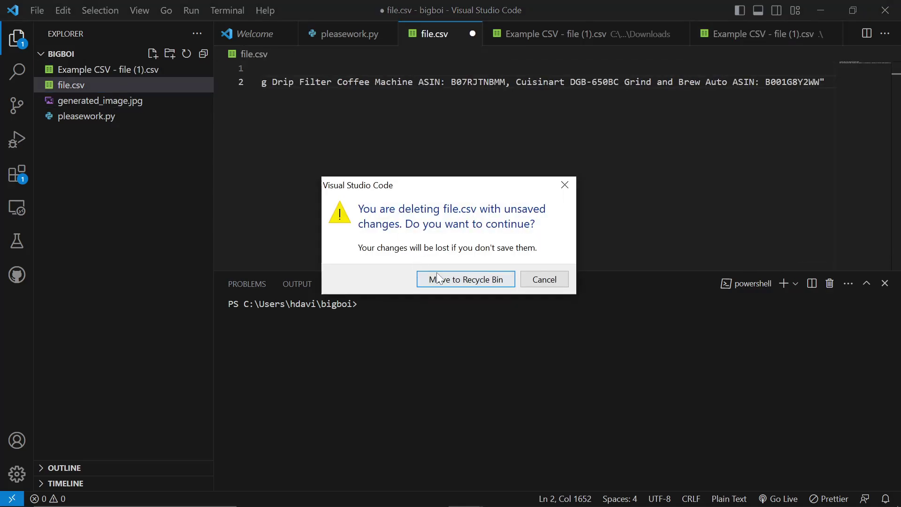
{"action": "left_click", "coordinate": [440, 280]}
{"action": "right_click", "coordinate": [112, 69]}
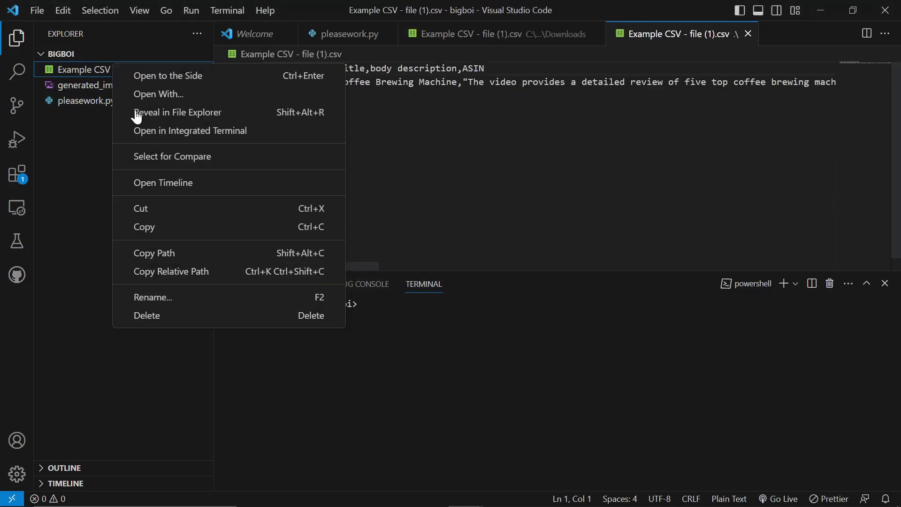
{"action": "left_click", "coordinate": [161, 308]}
{"action": "type", "text": "file.csv"}
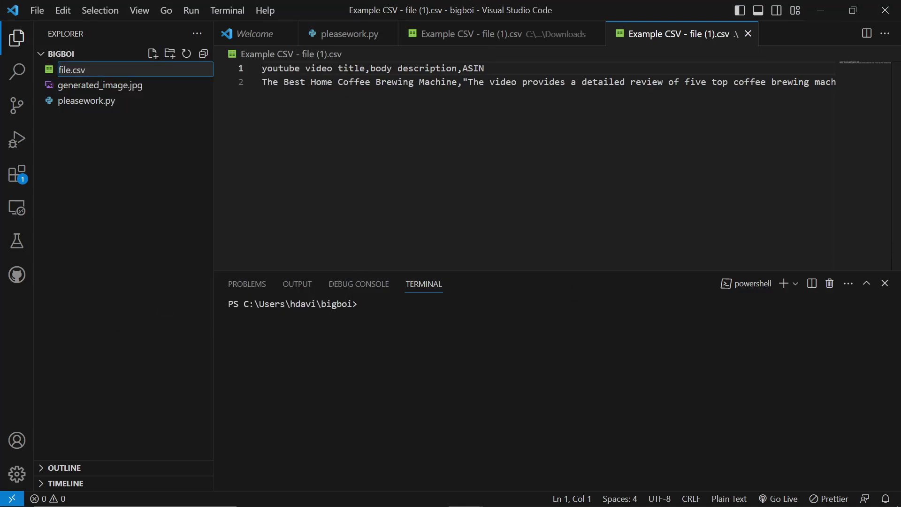
{"action": "key", "text": "Return"}
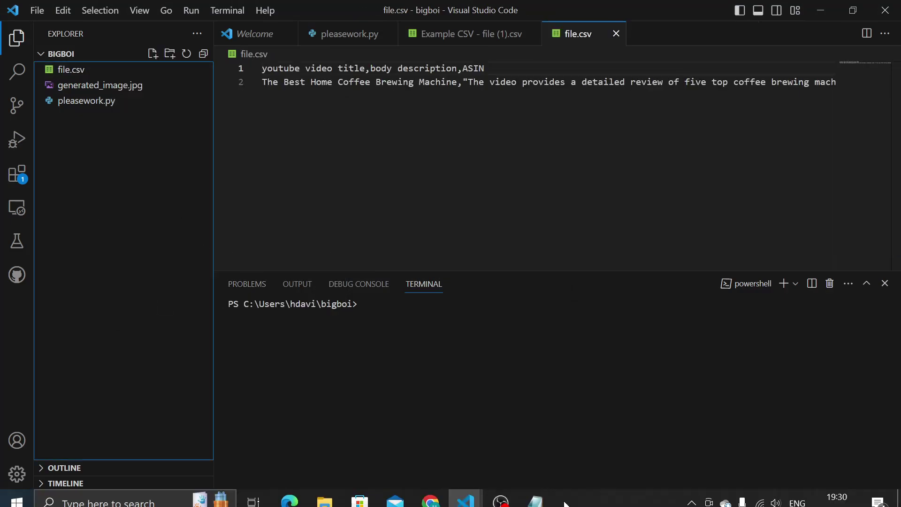
Run pleasework.py with Python from the VS Code terminal
{"action": "key", "text": "ctrl+grave"}
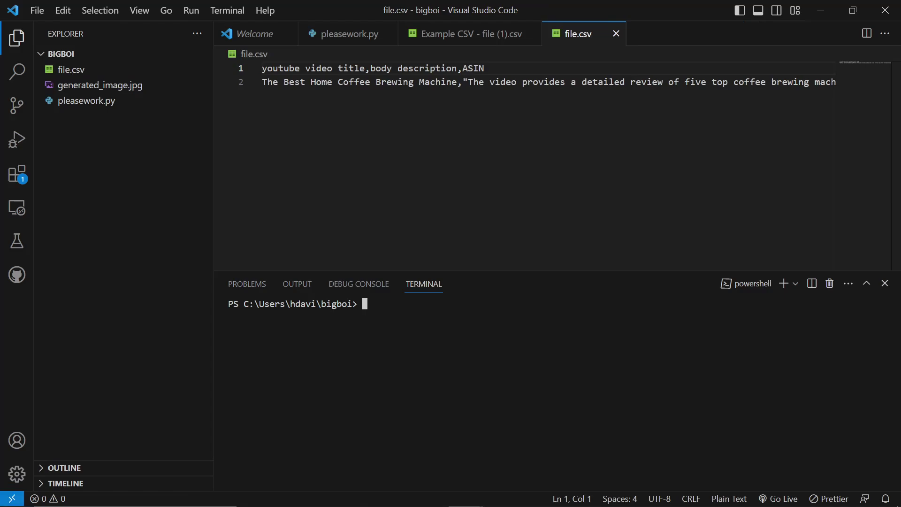
{"action": "type", "text": "python"}
{"action": "type", "text": "pleasework."}
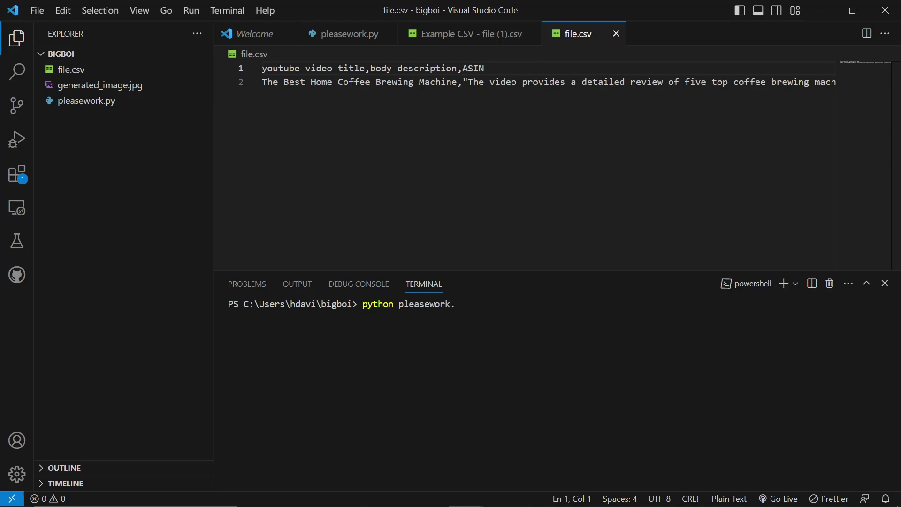
{"action": "type", "text": "py"}
{"action": "key", "text": "Return"}
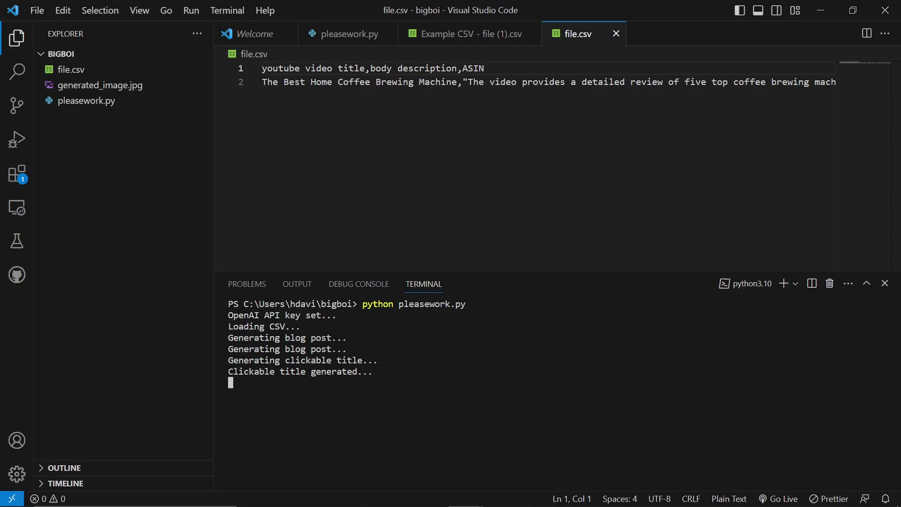
Cycle through the open windows to bring Chrome to the front
{"action": "key", "text": "alt+Tab"}
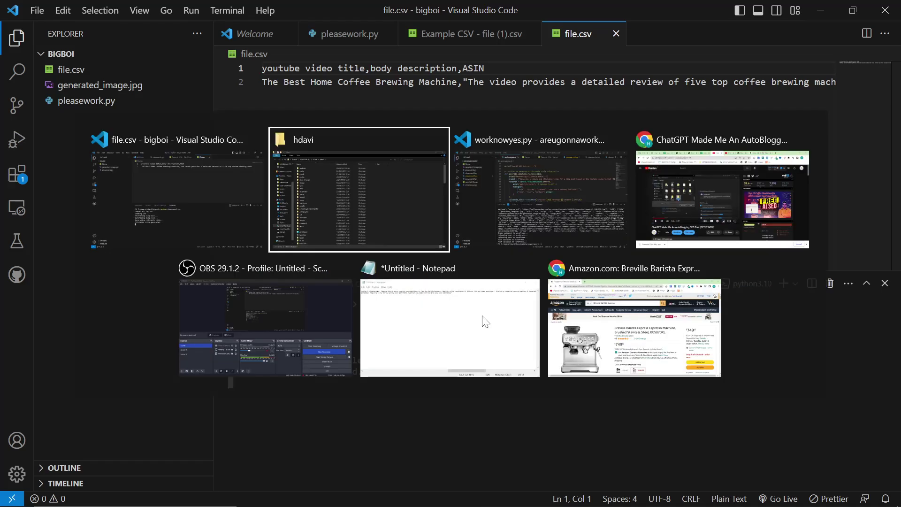
{"action": "key", "text": "alt+Tab"}
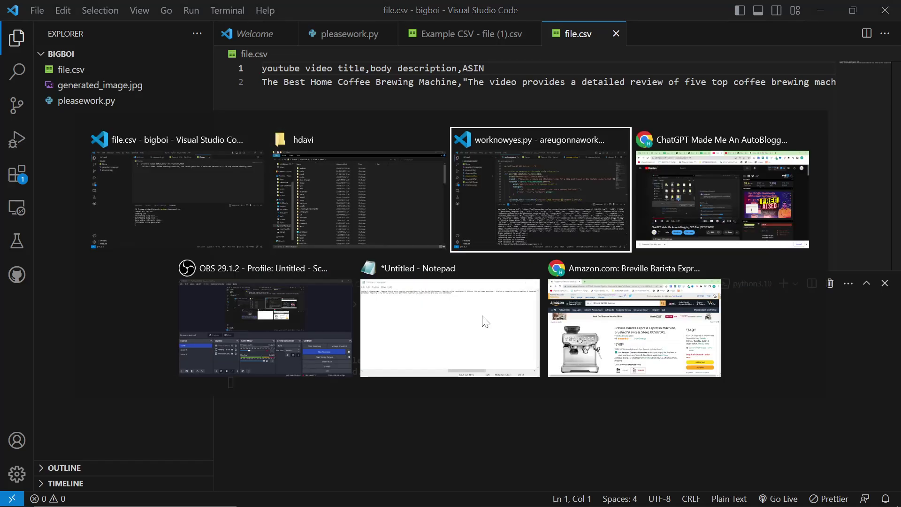
{"action": "key", "text": "alt+Tab"}
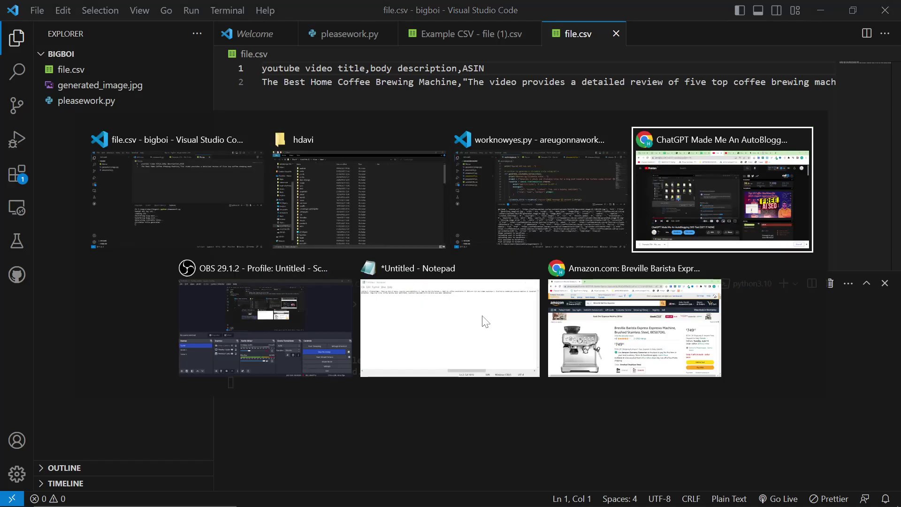
{"action": "left_click", "coordinate": [174, 177]}
{"action": "key", "text": "alt+Tab"}
{"action": "left_click", "coordinate": [686, 161]}
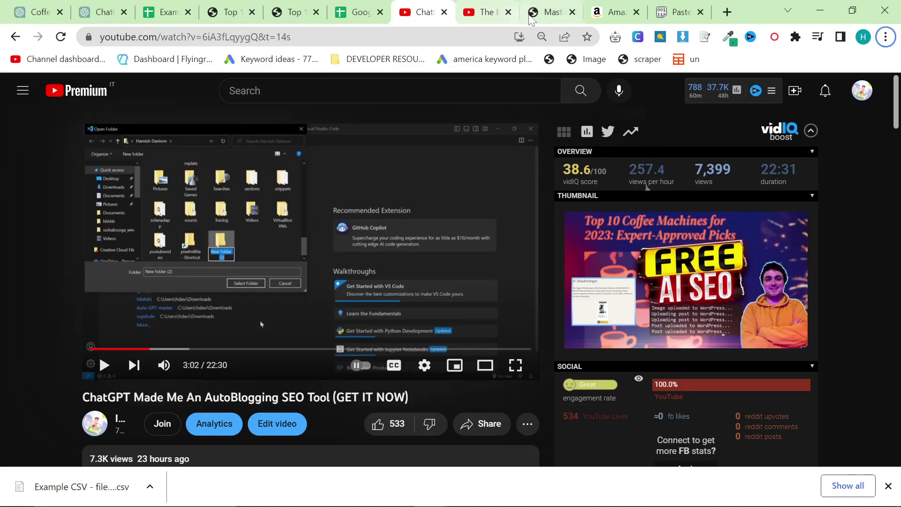
Load coffeesomnium.com in a new tab and dismiss the downloads bar
{"action": "left_click", "coordinate": [723, 13]}
{"action": "type", "text": "cof"}
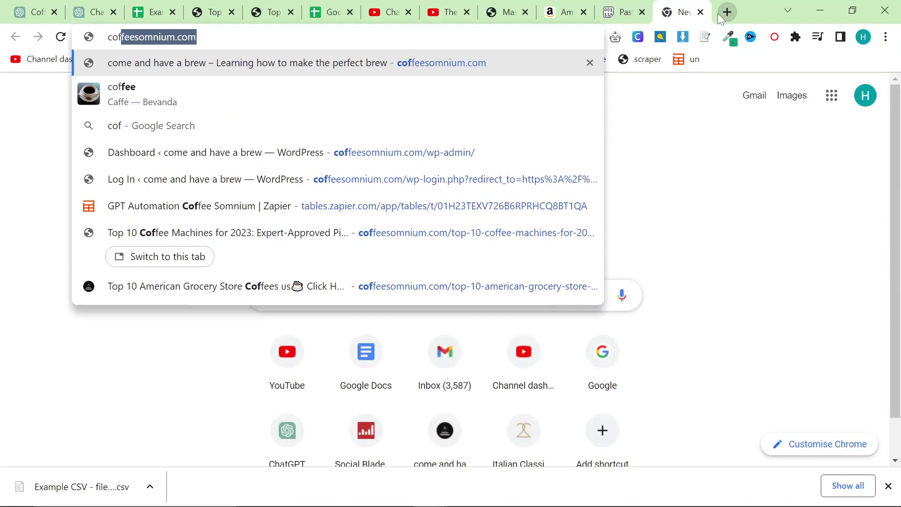
{"action": "key", "text": "Return"}
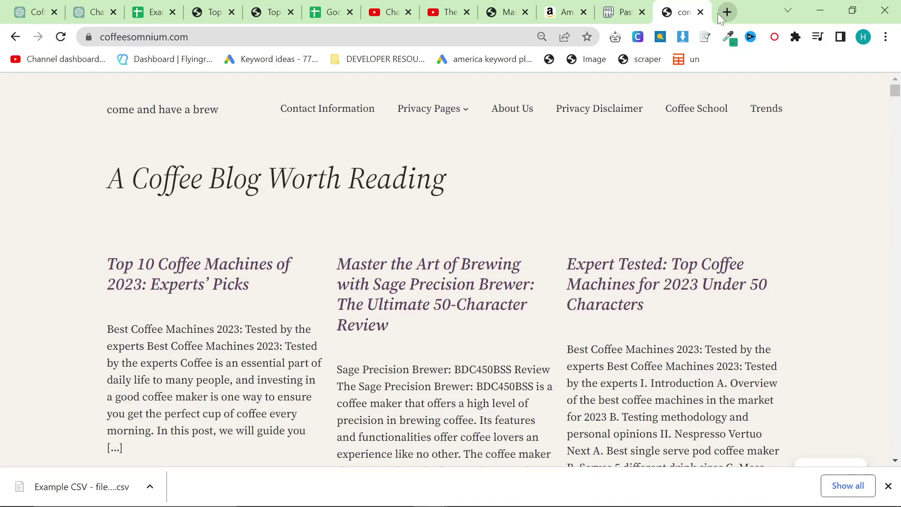
{"action": "left_click", "coordinate": [888, 486]}
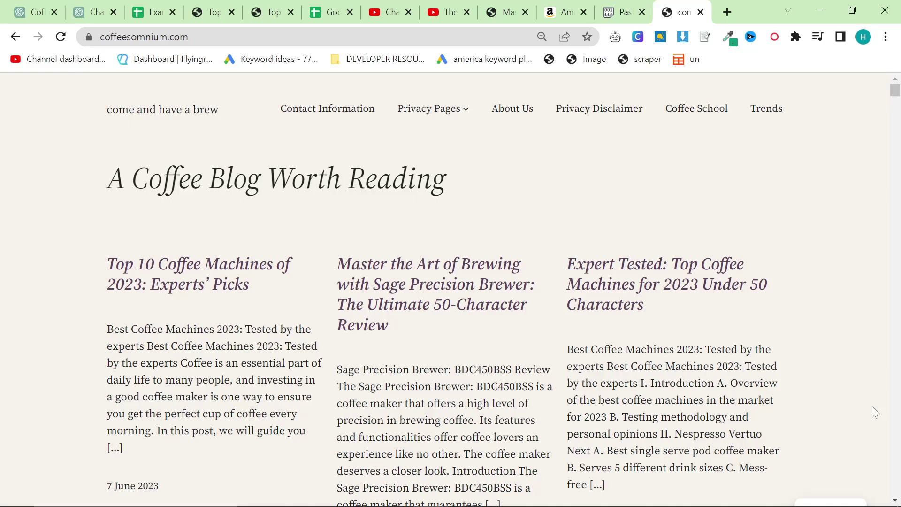
Check the running script in VS Code, then return to the blog
{"action": "key", "text": "alt+Tab"}
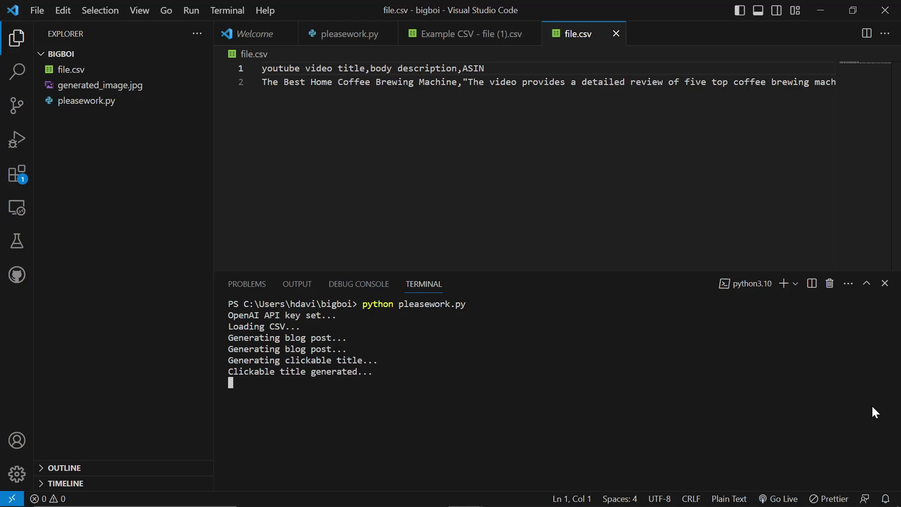
{"action": "type", "text": "``"}
{"action": "key", "text": "alt+Tab"}
{"action": "key", "text": "Tab"}
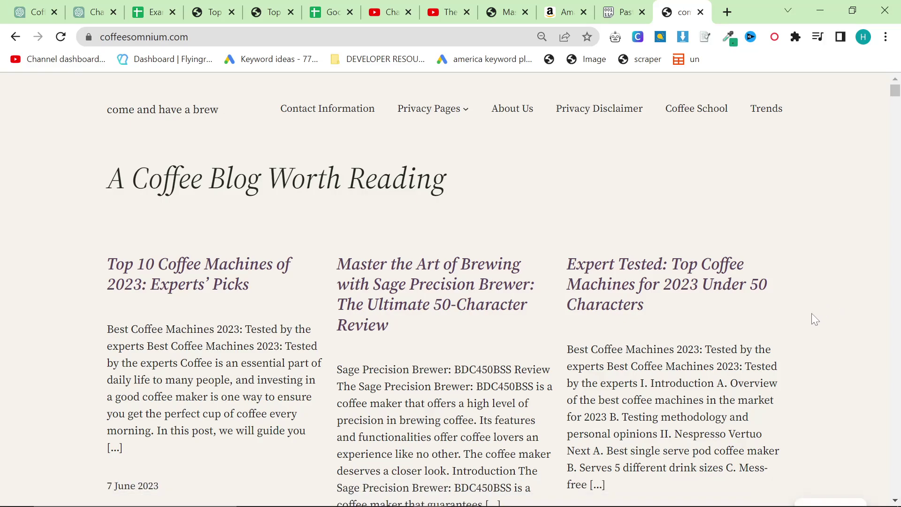
Reload the blog and open the new 'Brew like a Pro: Top Home Coffee Machines Maxing at 50!' post
{"action": "scroll", "coordinate": [812, 313], "scroll_direction": "down", "scroll_amount": 3}
{"action": "scroll", "coordinate": [44, 202], "scroll_direction": "up", "scroll_amount": 3}
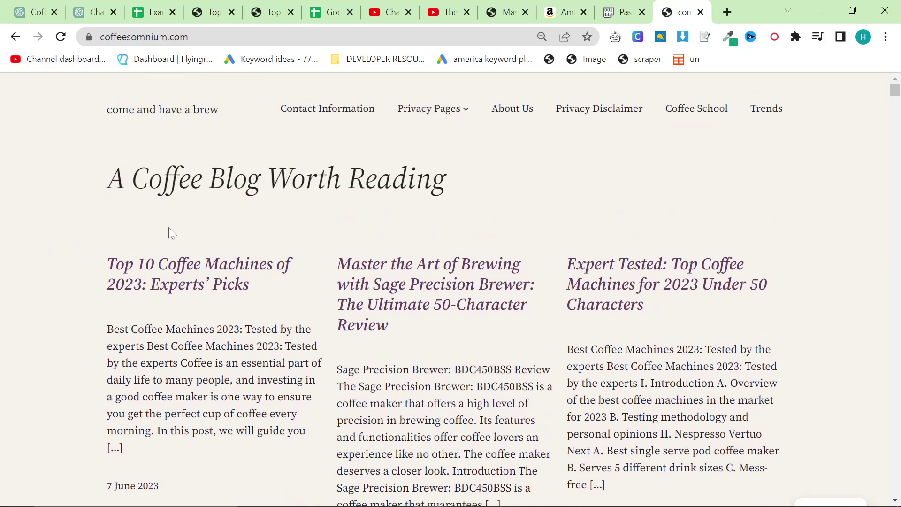
{"action": "left_click", "coordinate": [226, 293]}
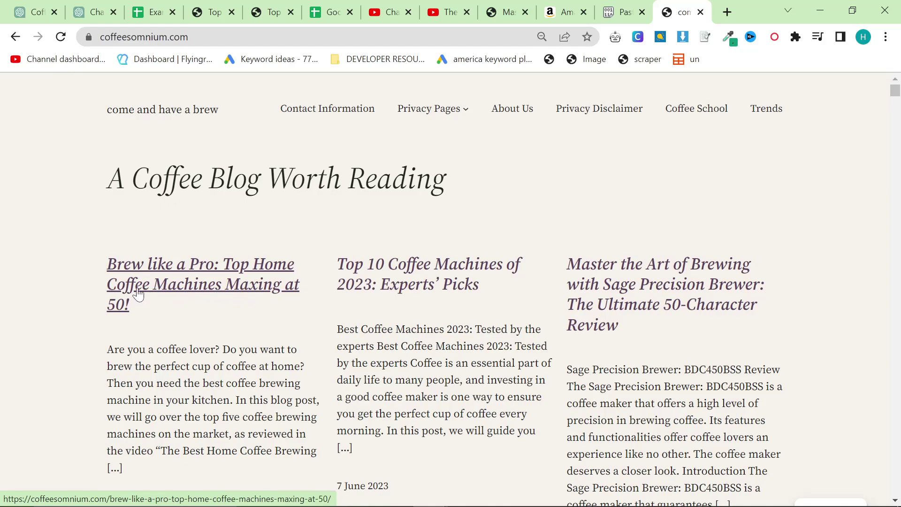
{"action": "scroll", "coordinate": [116, 266], "scroll_direction": "down", "scroll_amount": 1}
{"action": "left_click_drag", "start_coordinate": [66, 235], "coordinate": [238, 278]}
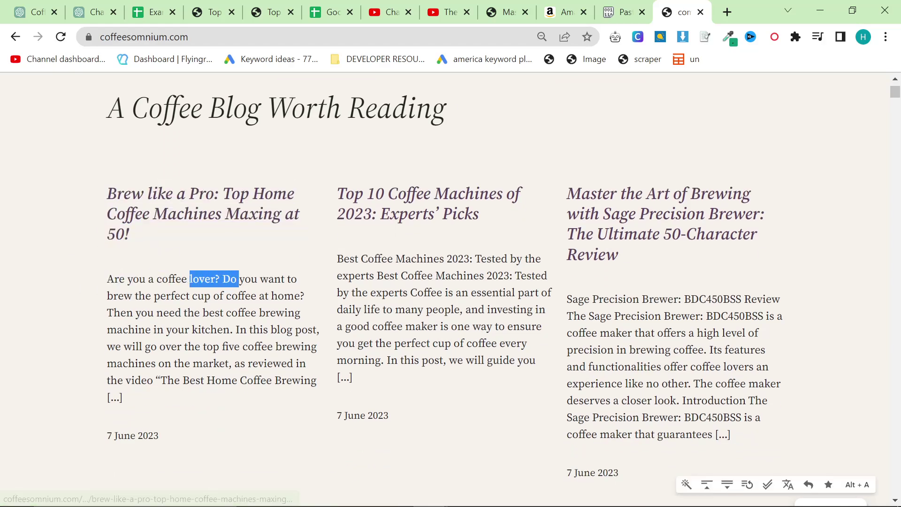
{"action": "left_click", "coordinate": [101, 258]}
{"action": "left_click_drag", "start_coordinate": [89, 186], "coordinate": [225, 238]}
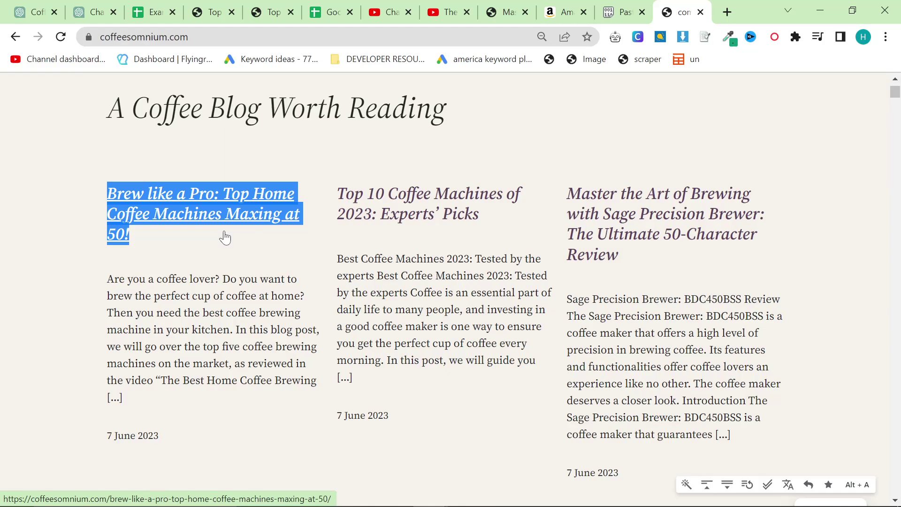
{"action": "left_click", "coordinate": [266, 209]}
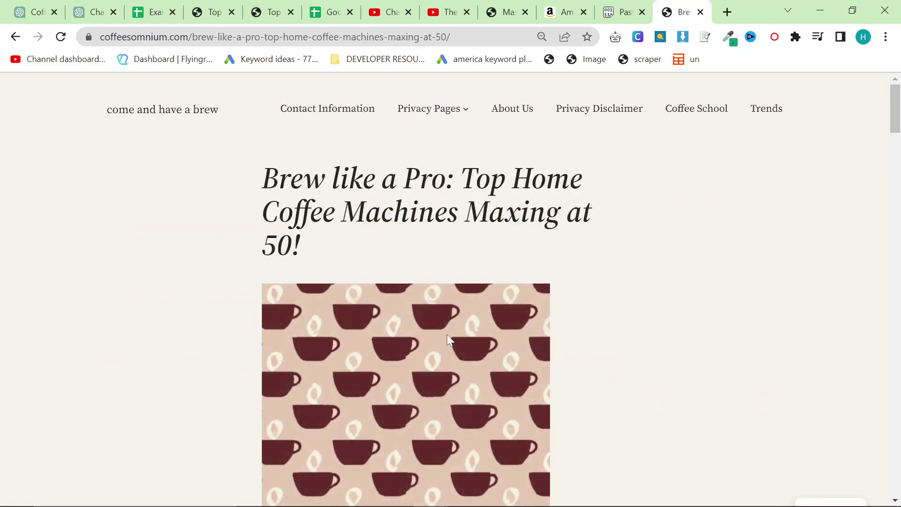
{"action": "scroll", "coordinate": [448, 333], "scroll_direction": "down", "scroll_amount": 3}
{"action": "scroll", "coordinate": [535, 224], "scroll_direction": "down", "scroll_amount": 4}
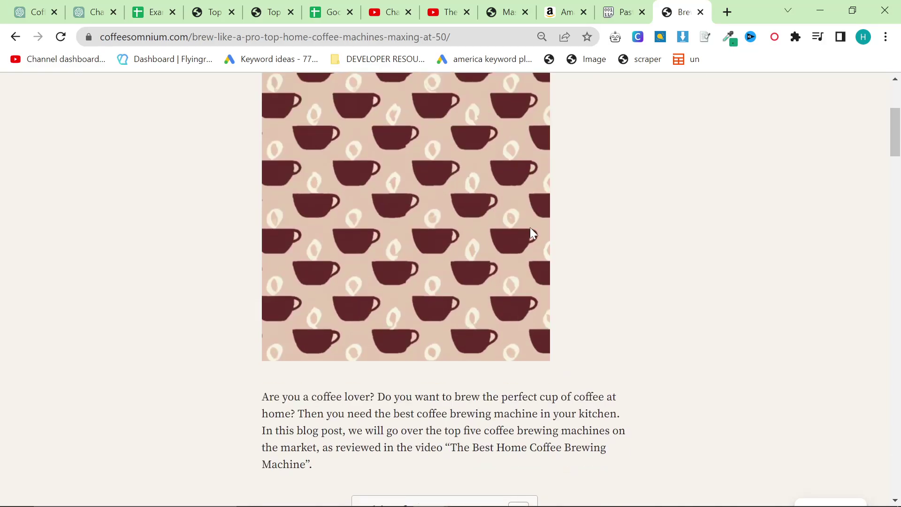
{"action": "scroll", "coordinate": [528, 221], "scroll_direction": "down", "scroll_amount": 3}
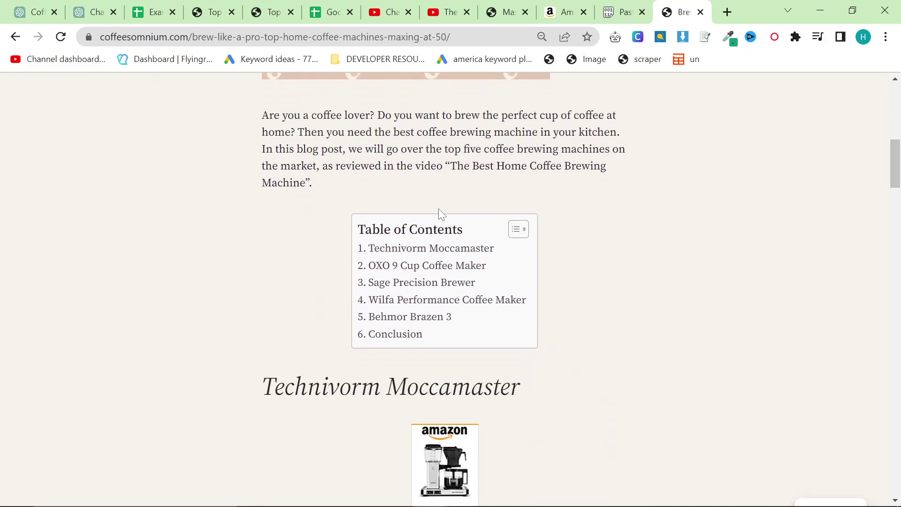
{"action": "scroll", "coordinate": [412, 203], "scroll_direction": "down", "scroll_amount": 3}
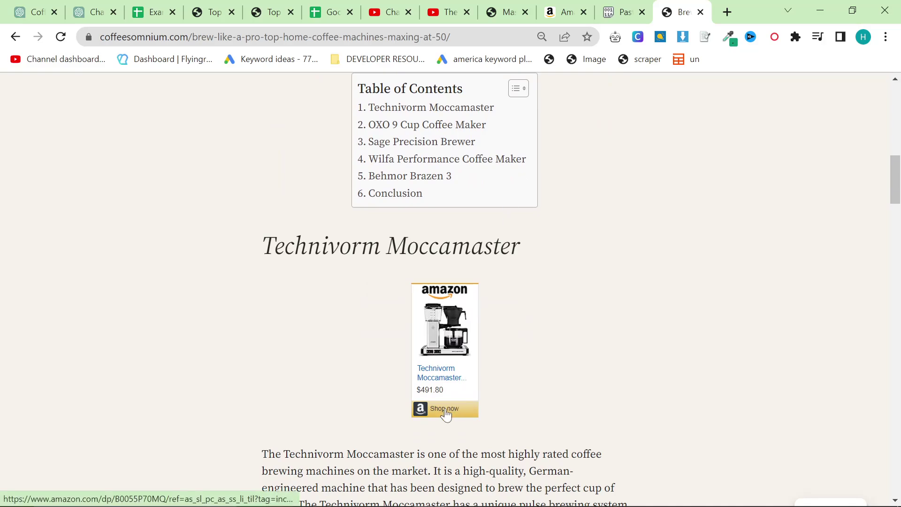
{"action": "scroll", "coordinate": [446, 408], "scroll_direction": "down", "scroll_amount": 7}
{"action": "scroll", "coordinate": [444, 410], "scroll_direction": "down", "scroll_amount": 10}
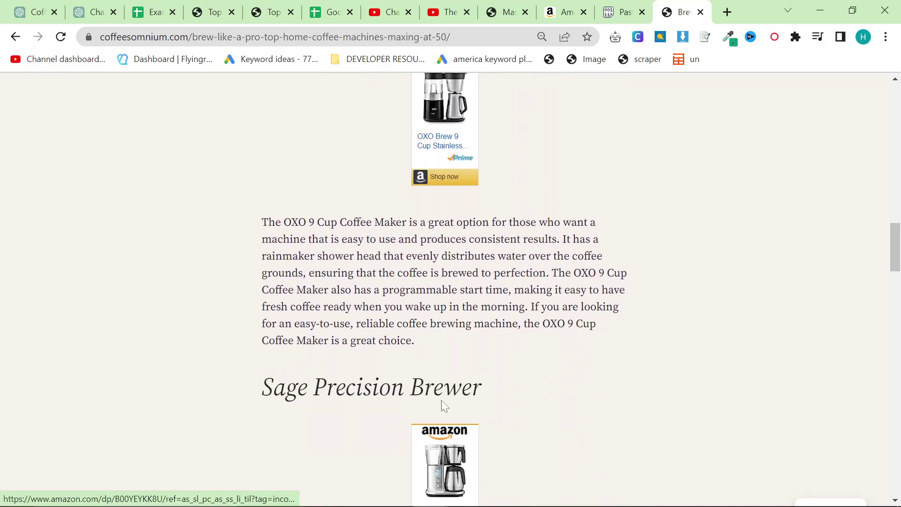
{"action": "scroll", "coordinate": [439, 399], "scroll_direction": "down", "scroll_amount": 5}
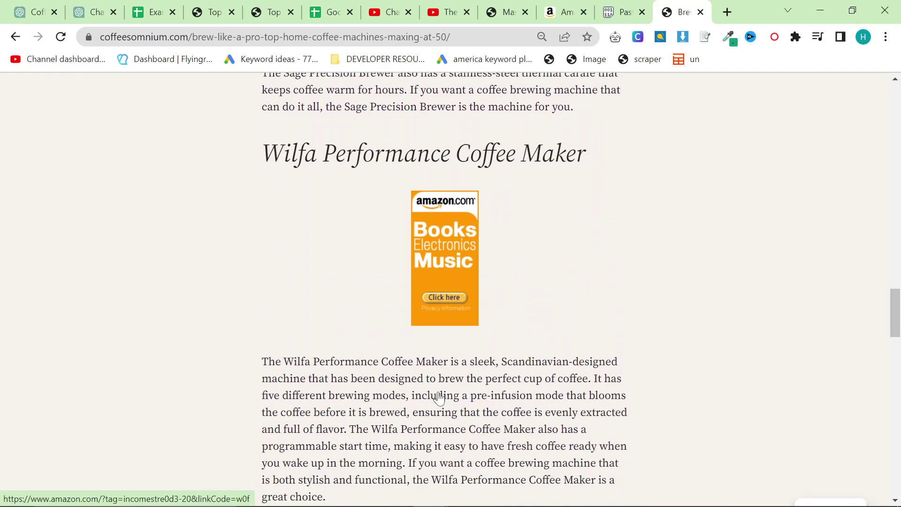
{"action": "scroll", "coordinate": [455, 289], "scroll_direction": "down", "scroll_amount": 5}
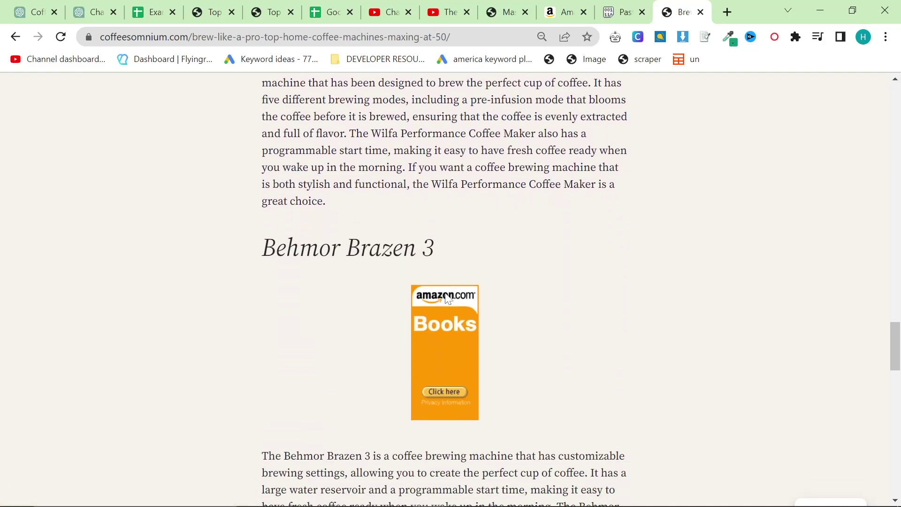
{"action": "scroll", "coordinate": [446, 292], "scroll_direction": "up", "scroll_amount": 5}
{"action": "scroll", "coordinate": [460, 295], "scroll_direction": "down", "scroll_amount": 8}
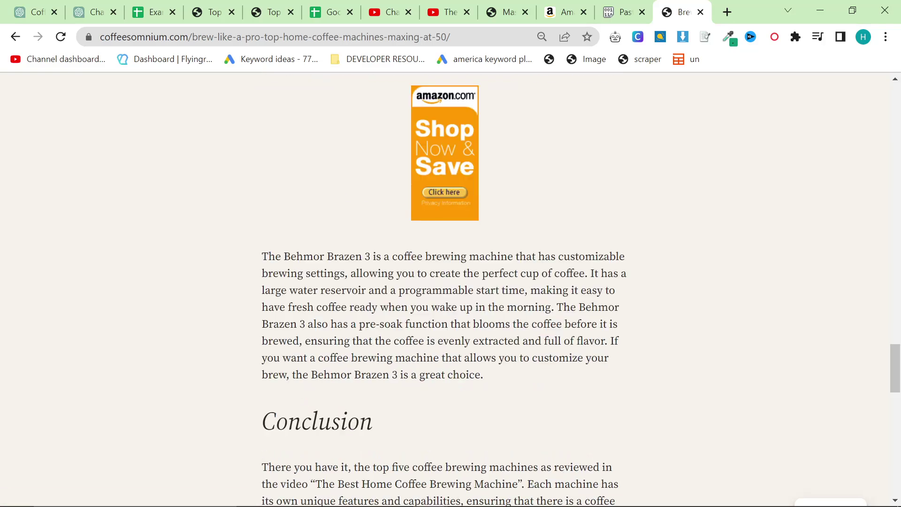
{"action": "scroll", "coordinate": [435, 350], "scroll_direction": "up", "scroll_amount": 3}
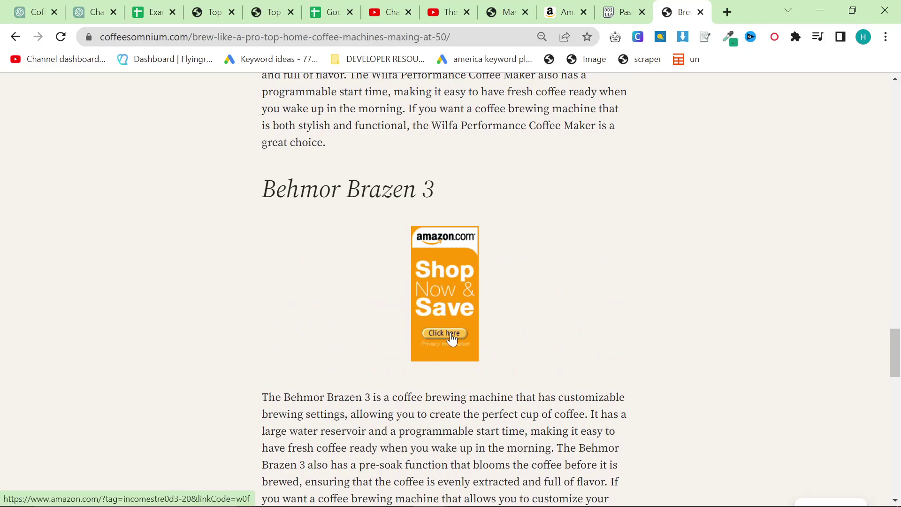
{"action": "scroll", "coordinate": [452, 339], "scroll_direction": "up", "scroll_amount": 14}
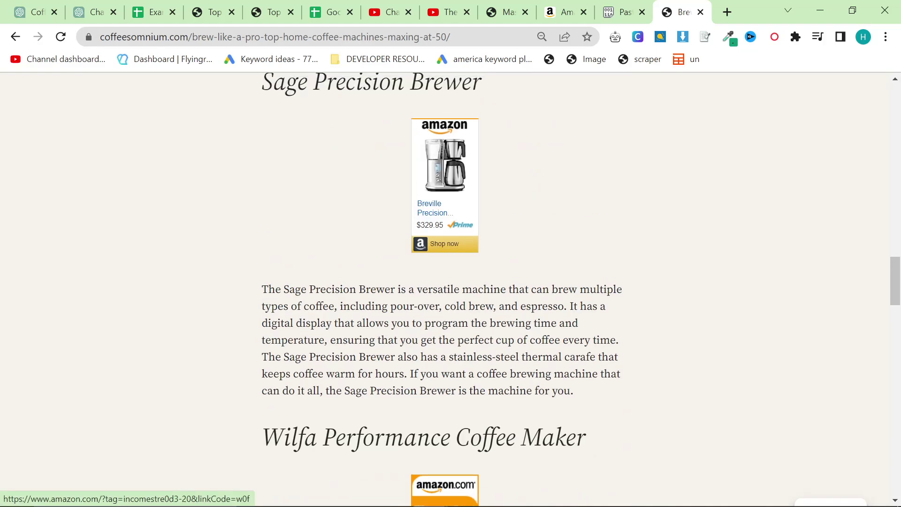
{"action": "scroll", "coordinate": [452, 350], "scroll_direction": "down", "scroll_amount": 4}
{"action": "scroll", "coordinate": [453, 350], "scroll_direction": "up", "scroll_amount": 20}
{"action": "scroll", "coordinate": [453, 350], "scroll_direction": "down", "scroll_amount": 3}
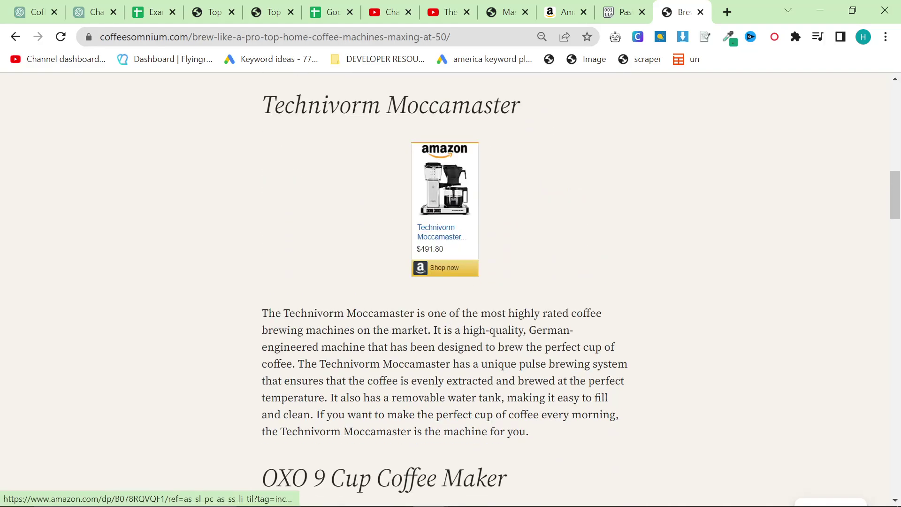
{"action": "scroll", "coordinate": [453, 349], "scroll_direction": "down", "scroll_amount": 7}
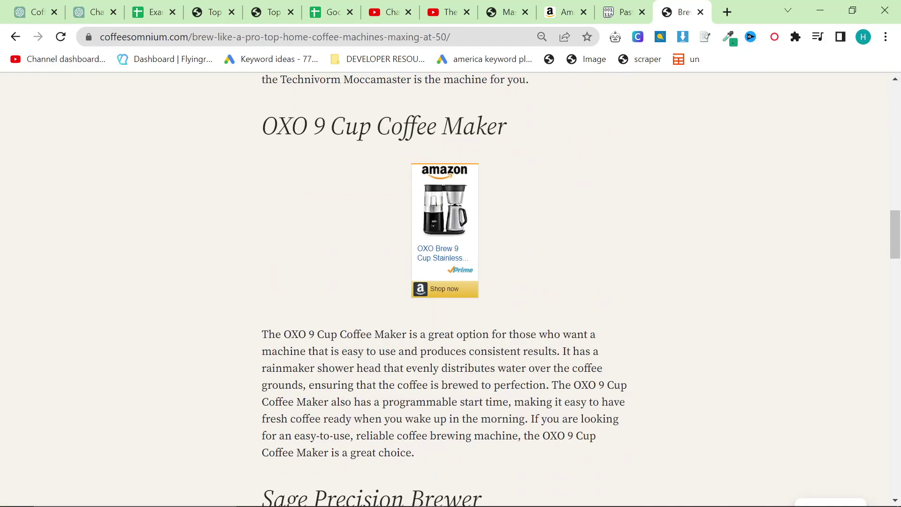
{"action": "scroll", "coordinate": [454, 357], "scroll_direction": "down", "scroll_amount": 12}
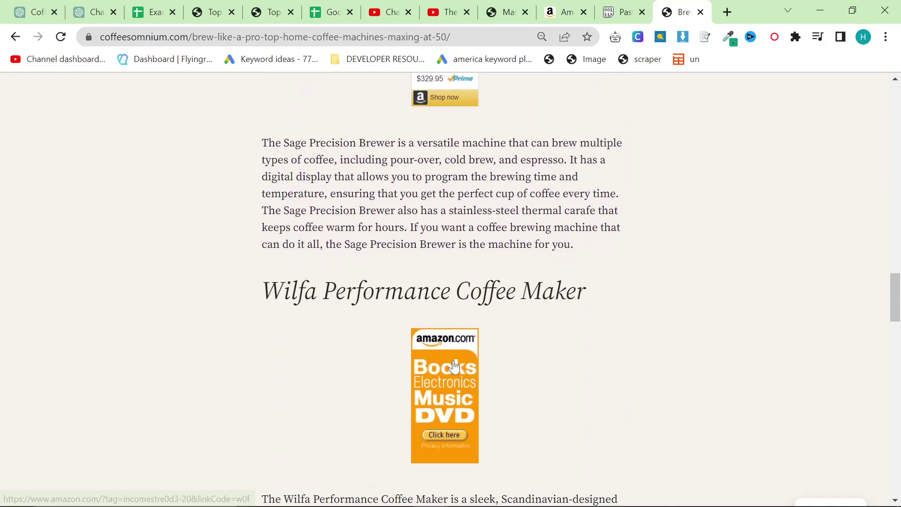
{"action": "scroll", "coordinate": [454, 366], "scroll_direction": "down", "scroll_amount": 12}
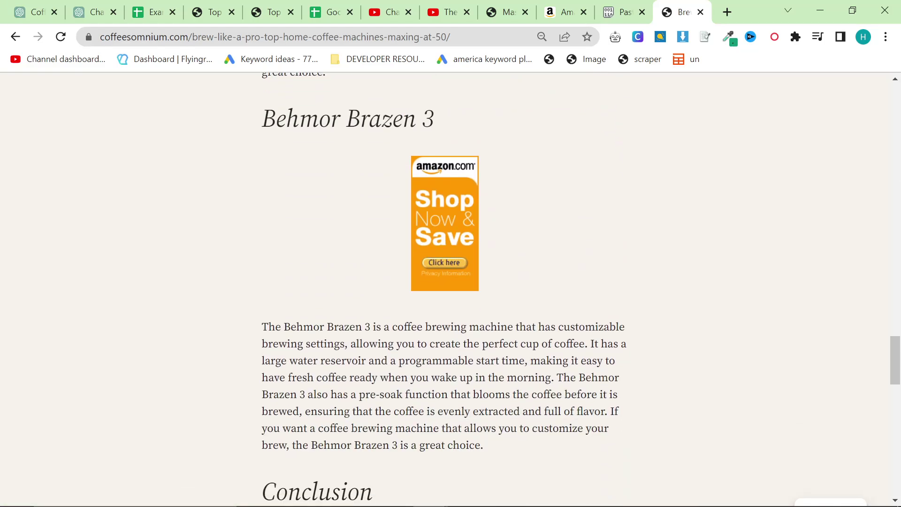
{"action": "scroll", "coordinate": [531, 415], "scroll_direction": "down", "scroll_amount": 7}
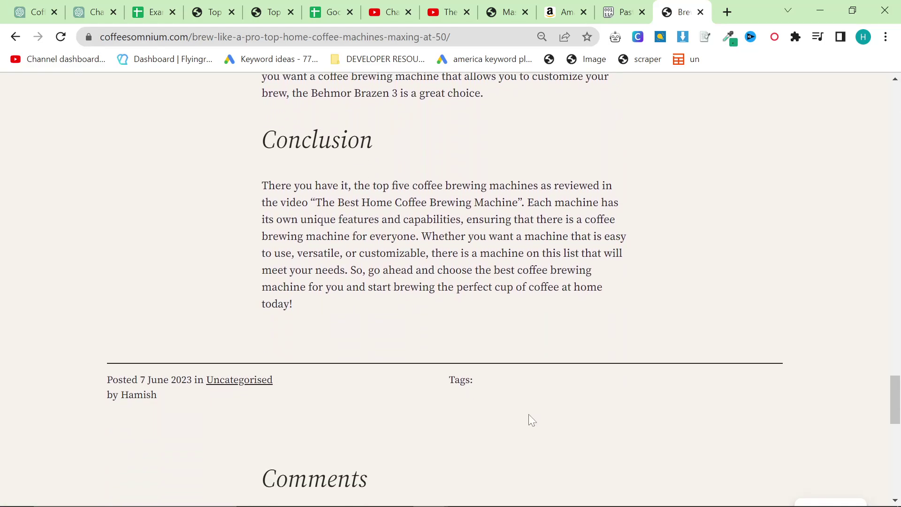
{"action": "scroll", "coordinate": [529, 414], "scroll_direction": "up", "scroll_amount": 16}
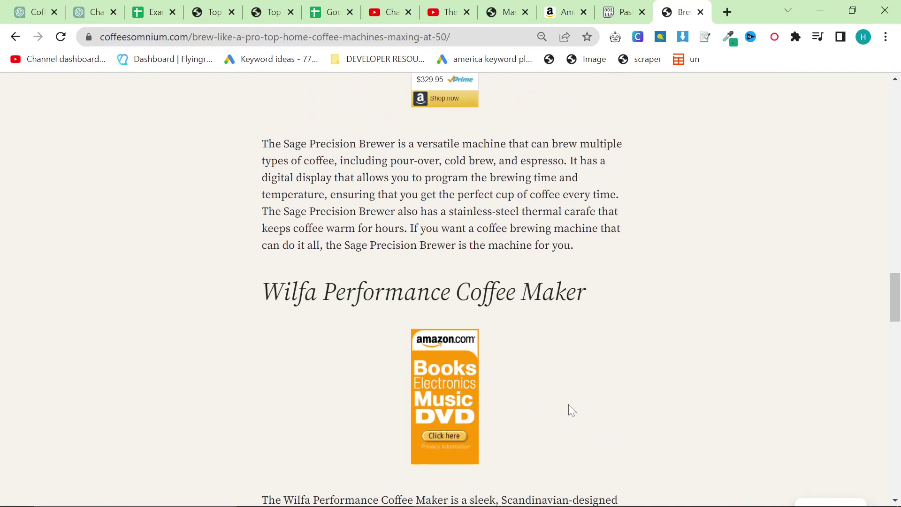
{"action": "scroll", "coordinate": [571, 410], "scroll_direction": "up", "scroll_amount": 12}
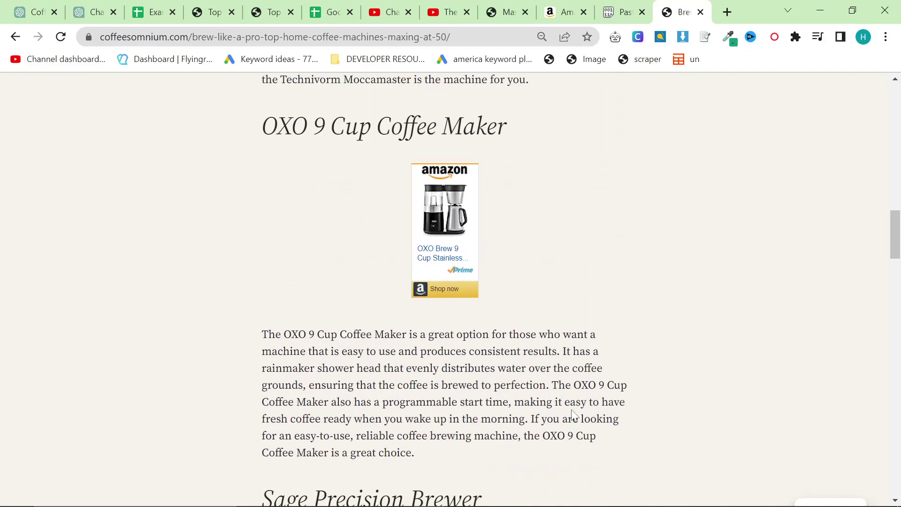